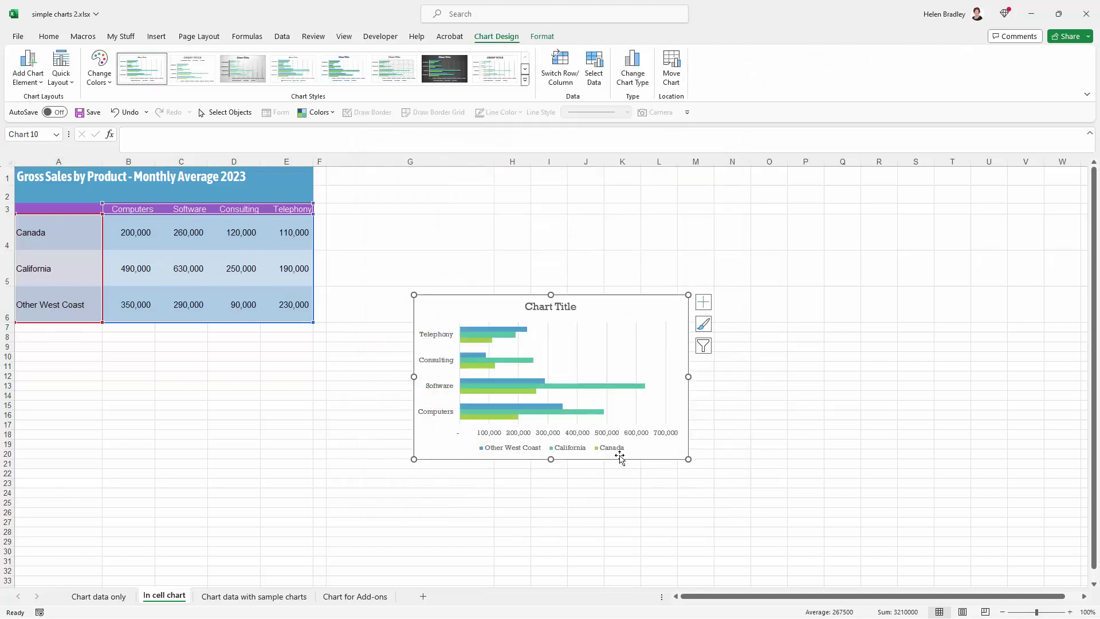
Step: Move the bar chart beside the sales table and switch its rows and columns so regions form the categories
left_click_drag(465, 295, 384, 178)
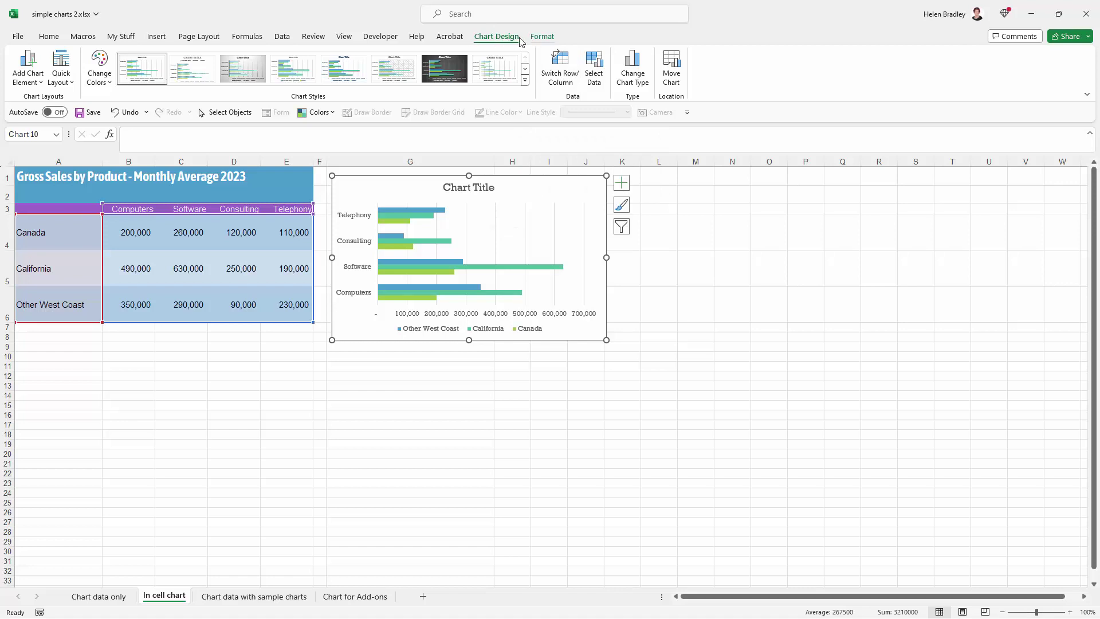
left_click(564, 64)
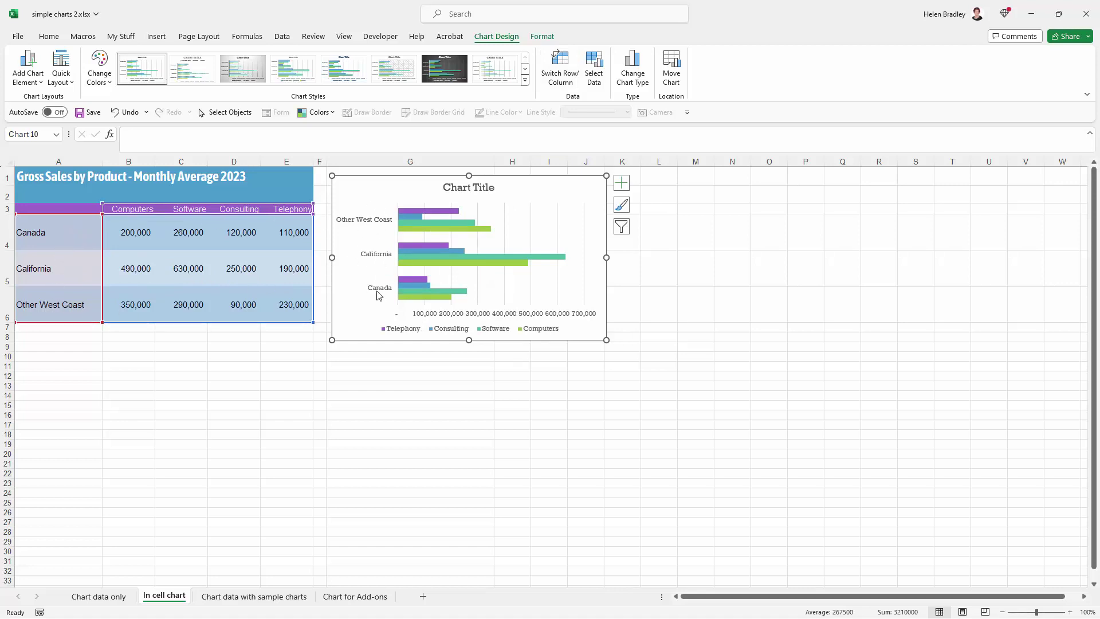
Step: Set the chart's vertical region axis to show its categories in reverse order
left_click(376, 224)
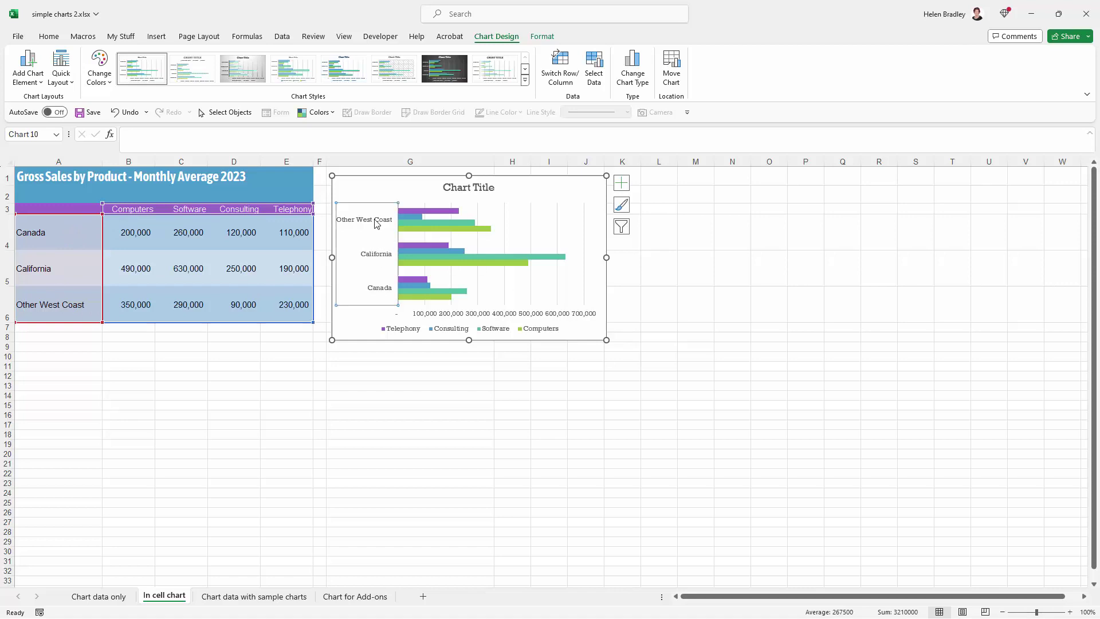
right_click(376, 224)
left_click(408, 379)
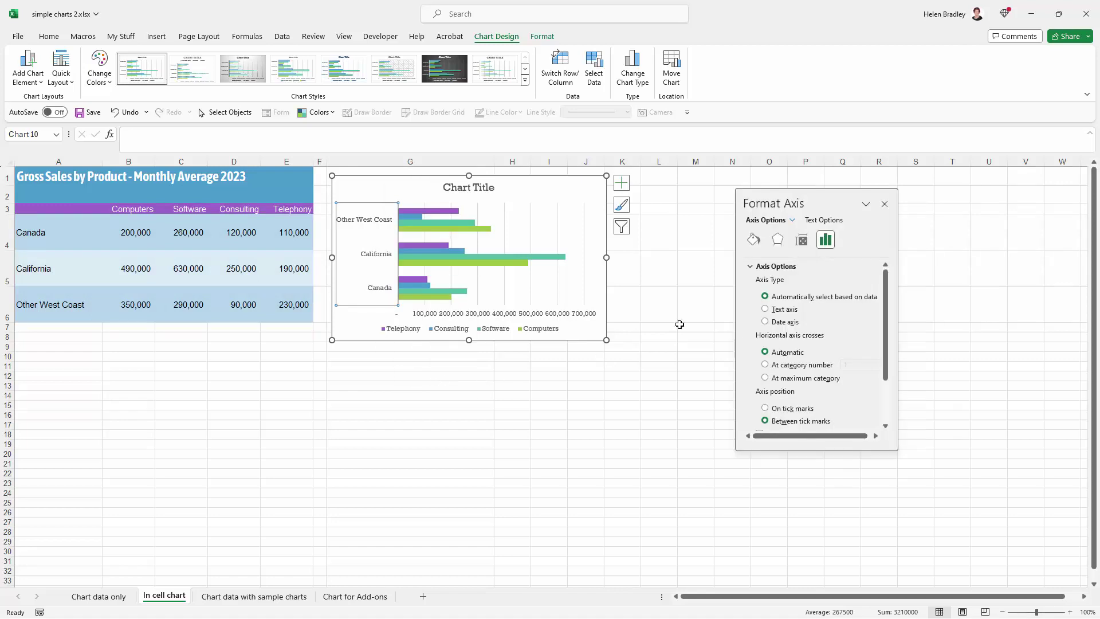
left_click_drag(897, 450, 908, 532)
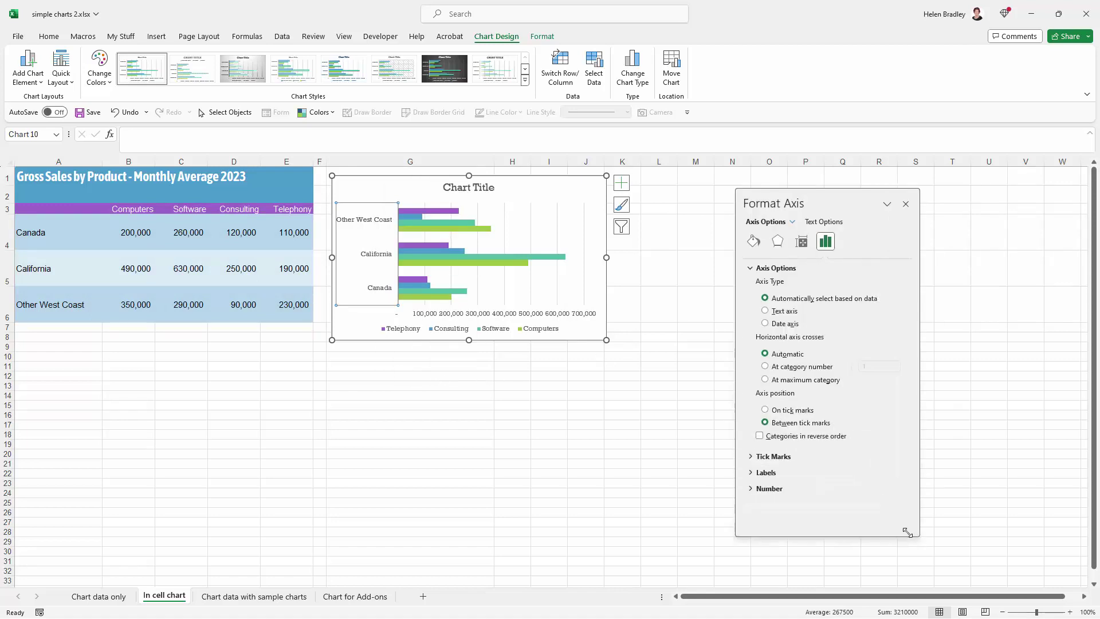
left_click(760, 437)
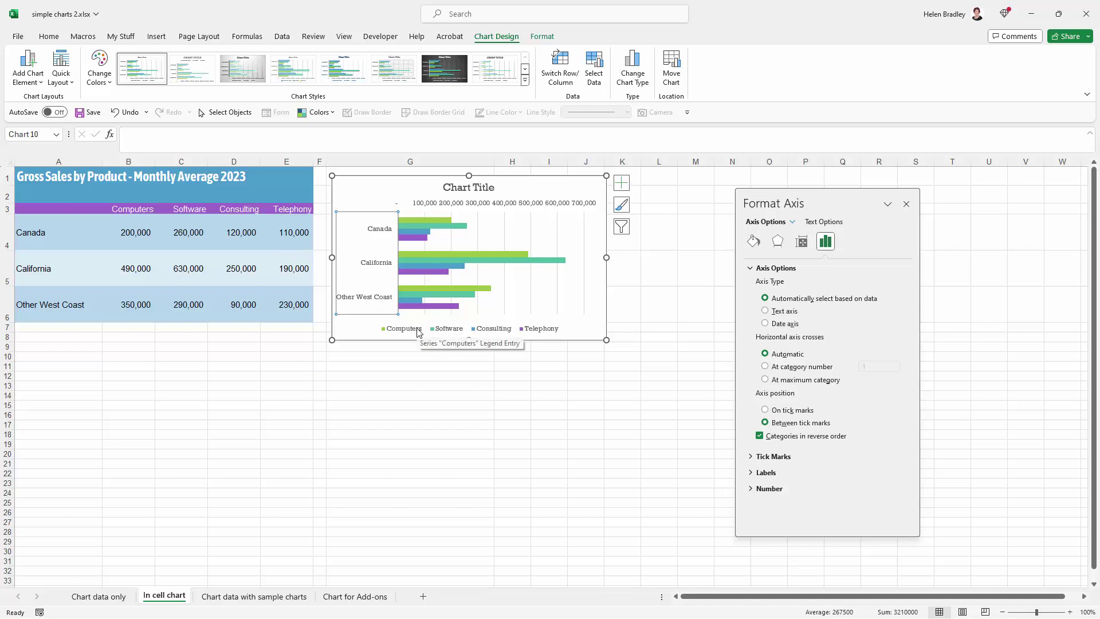
Step: Position the chart legend on the right side of the chart
left_click(444, 331)
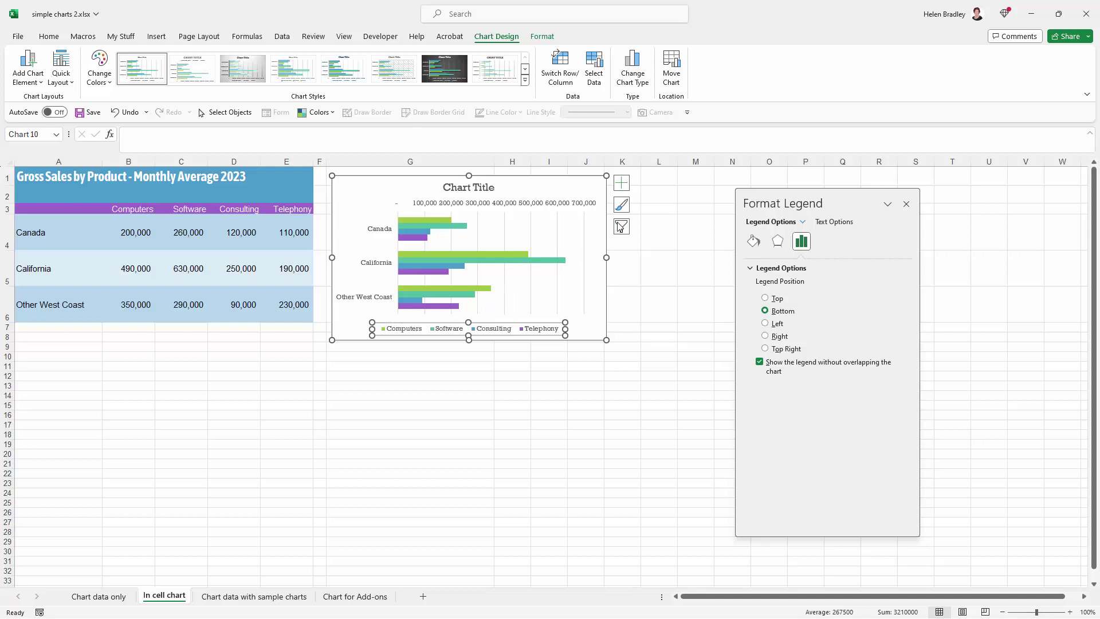
left_click(624, 185)
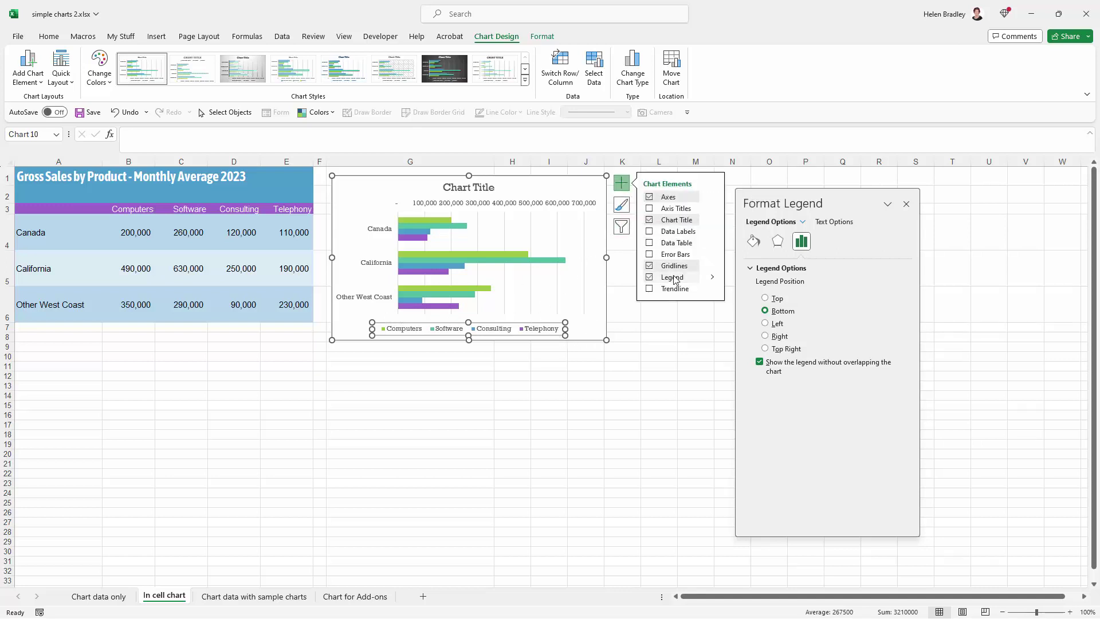
left_click(714, 278)
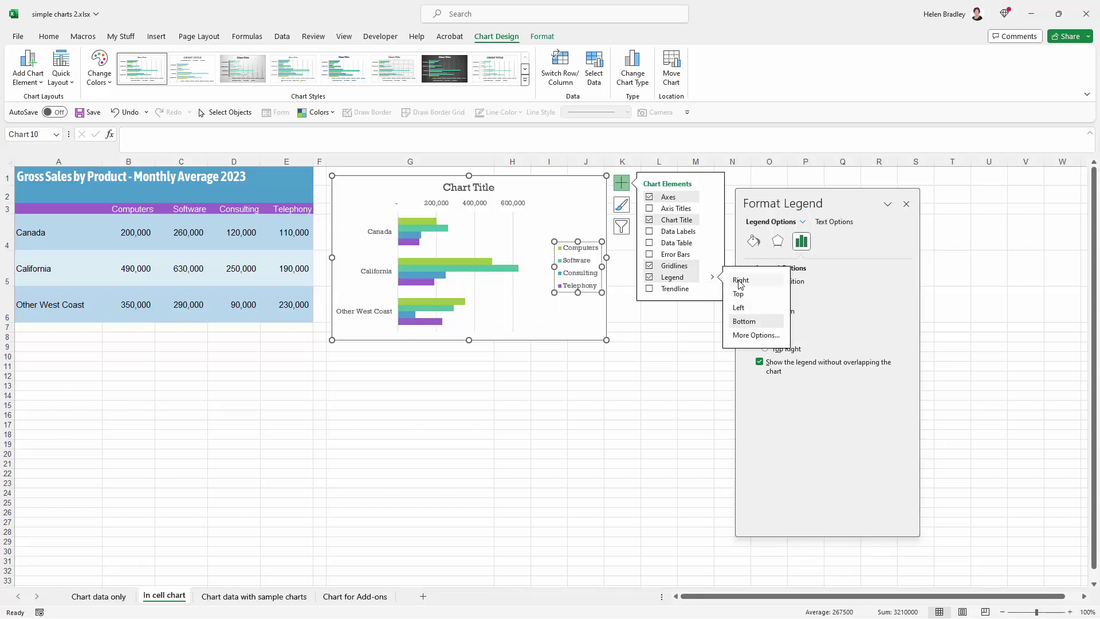
left_click(740, 282)
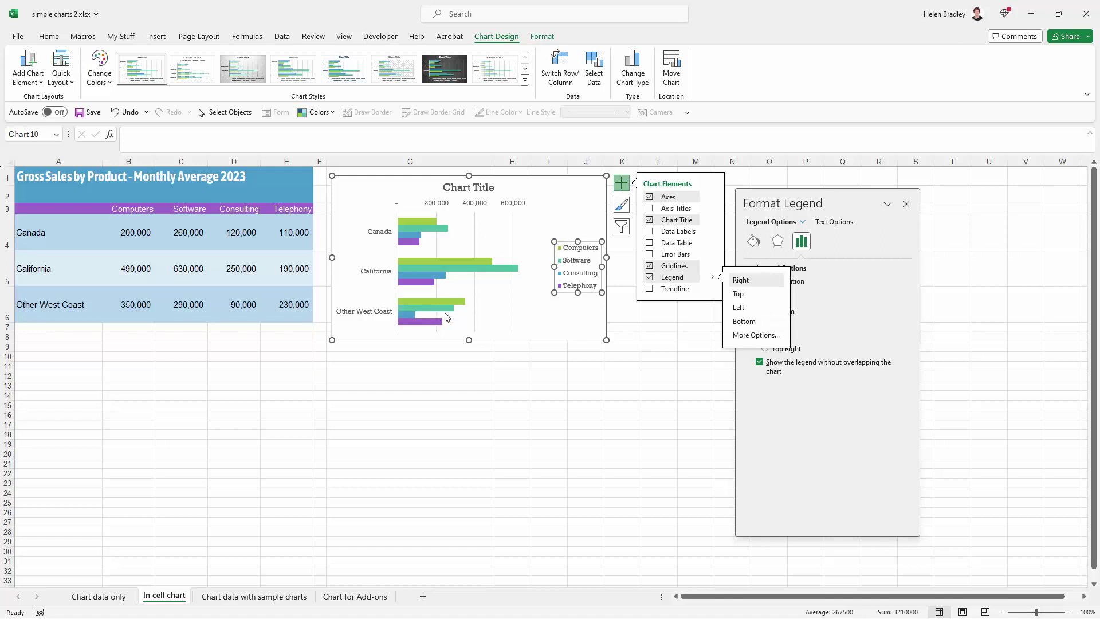
Step: Delete the vertical region axis and the horizontal value axis from the chart
left_click(370, 281)
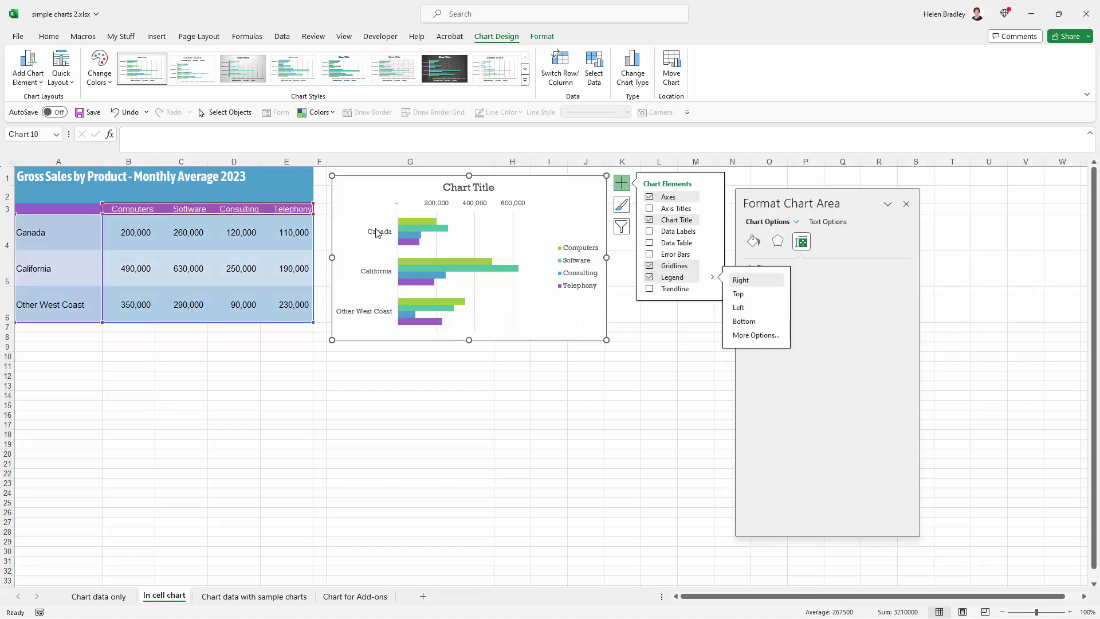
left_click(375, 316)
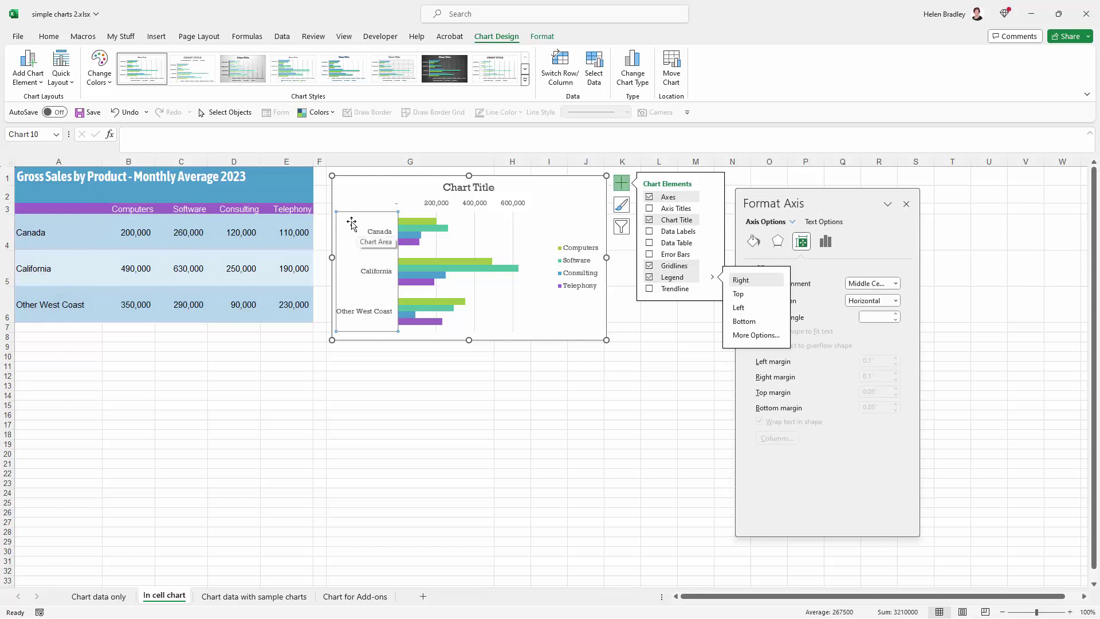
key("Delete")
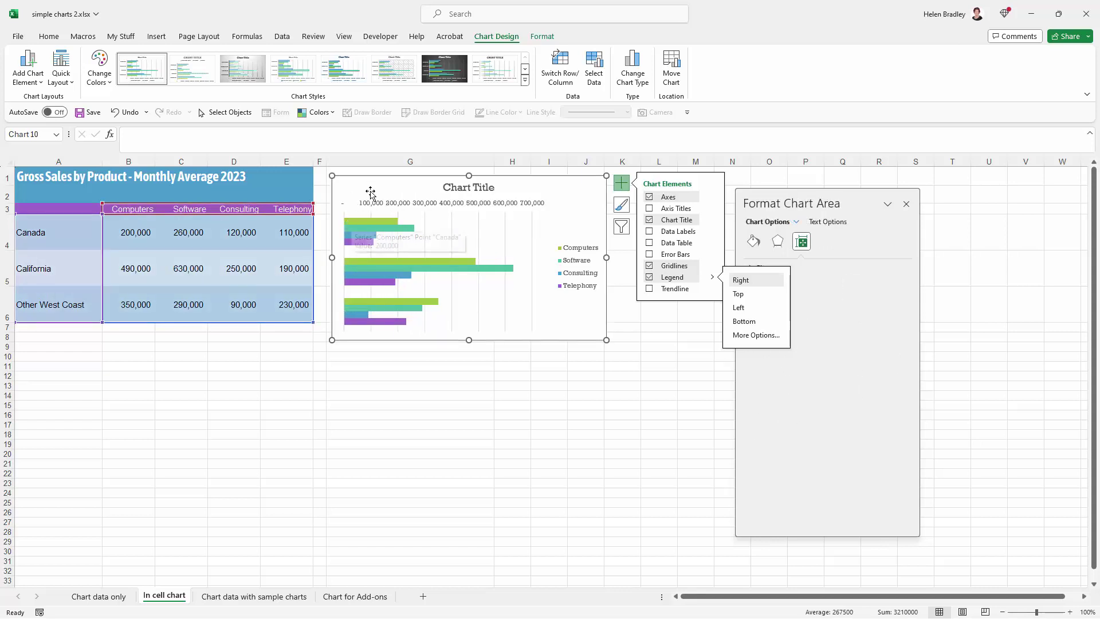
left_click(405, 204)
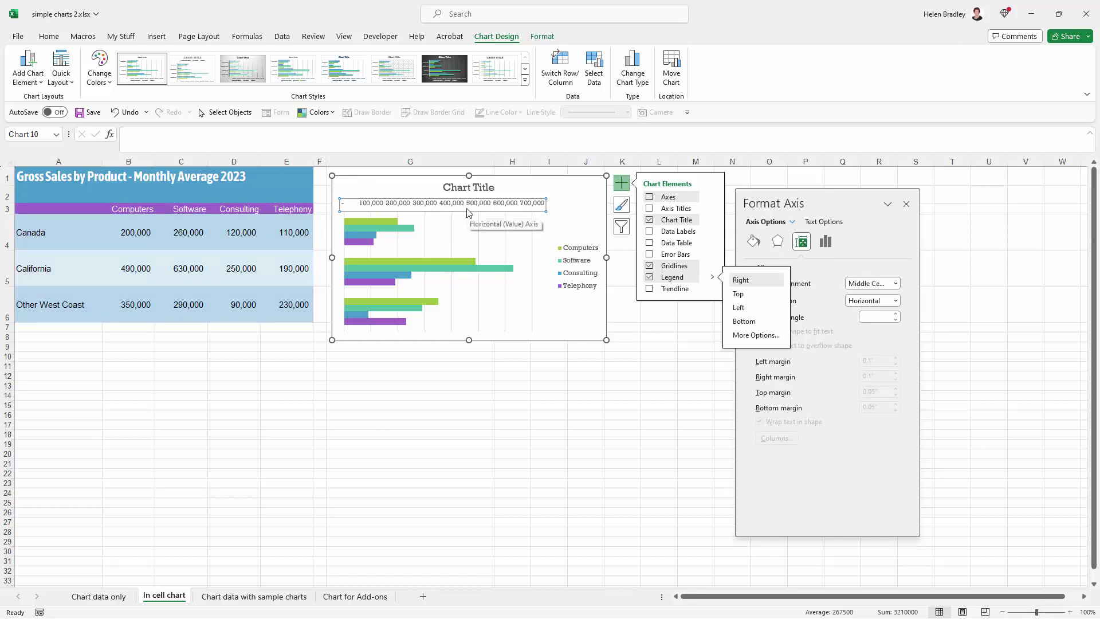
key("Delete")
Step: Remove the title and the gridlines from the bar chart, then deselect the chart
left_click(472, 188)
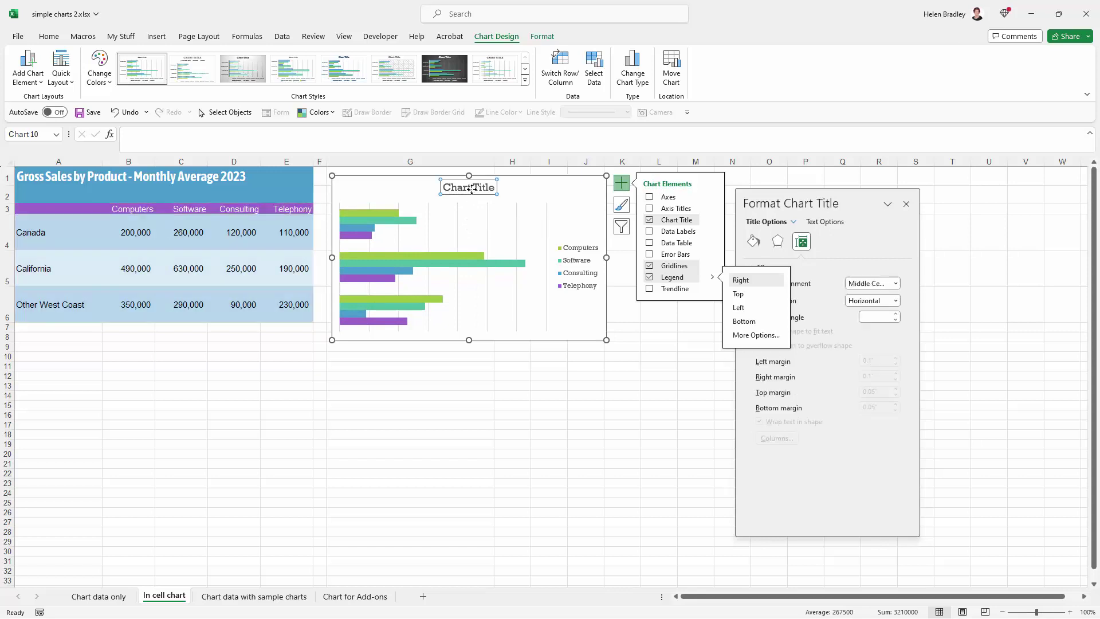
key("Delete")
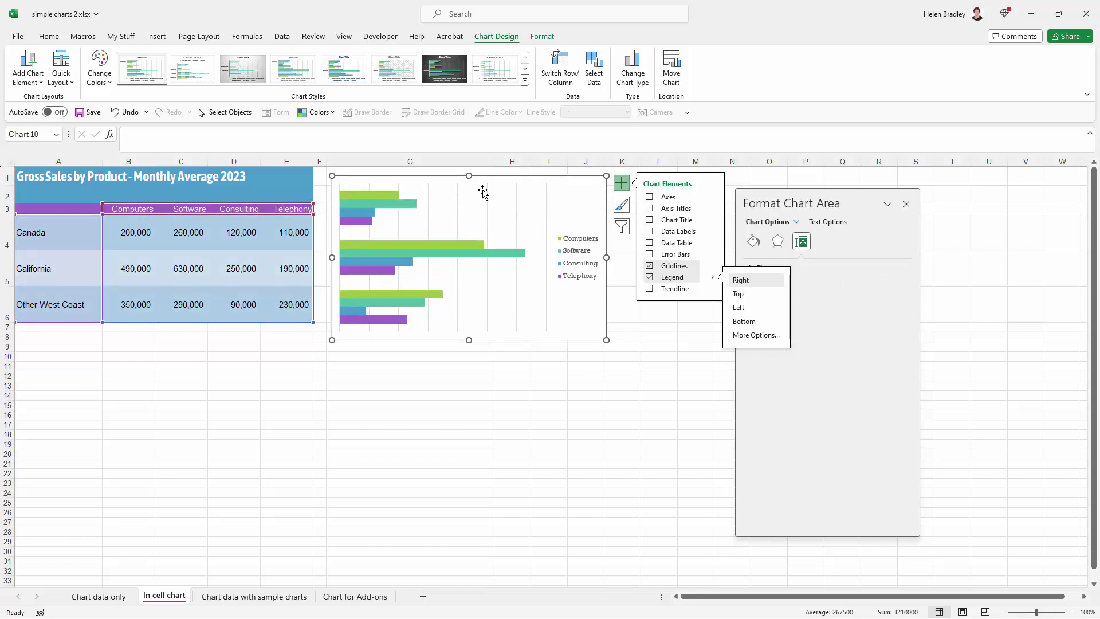
left_click(516, 221)
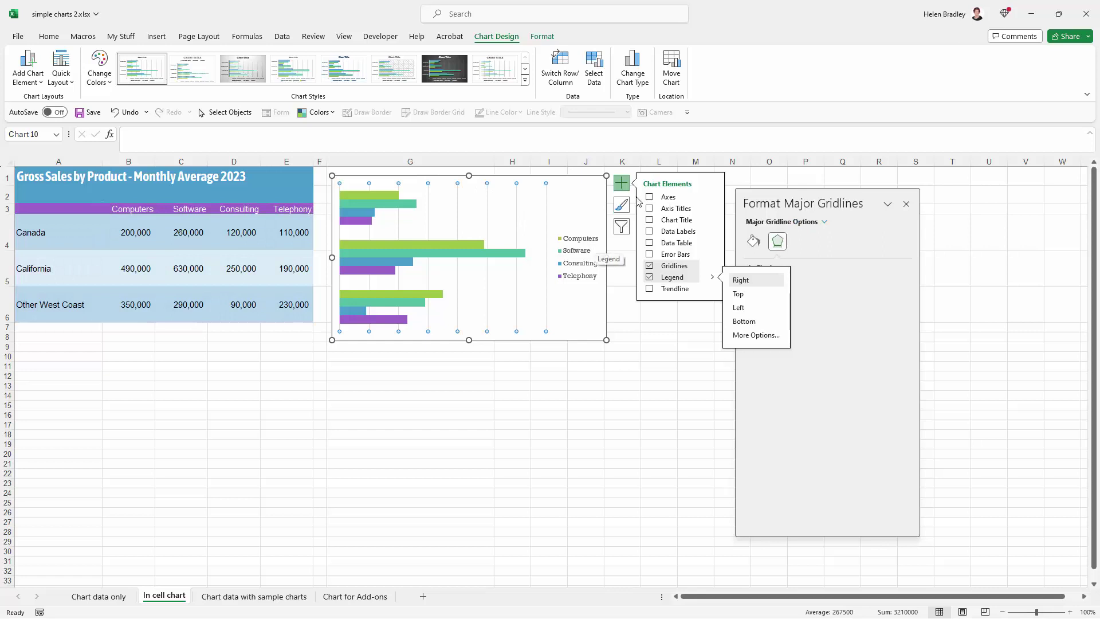
left_click(650, 266)
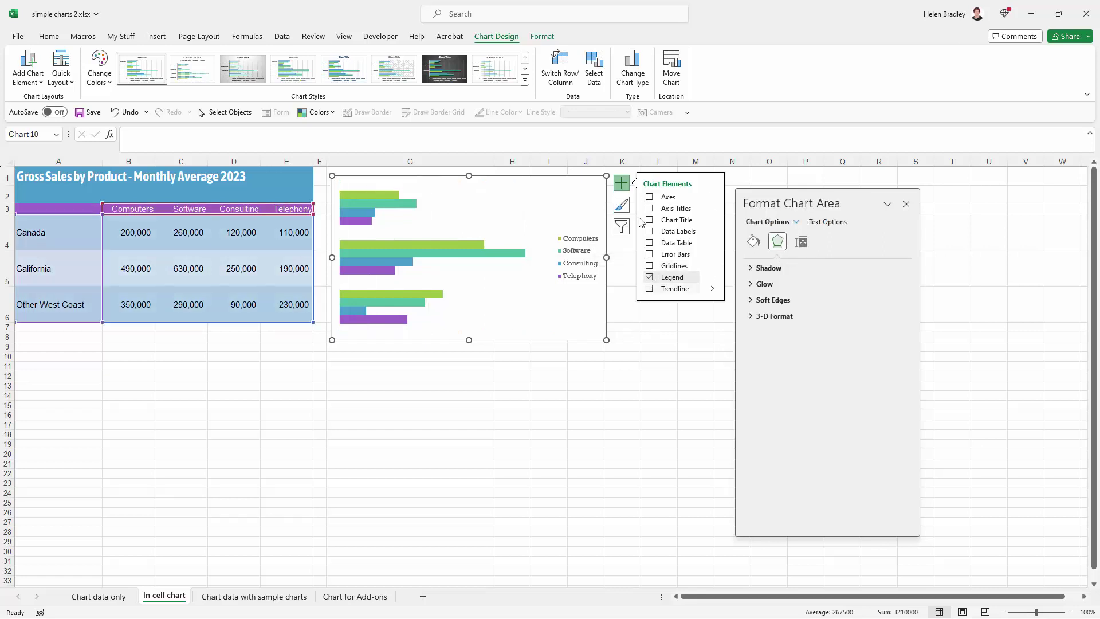
left_click(506, 375)
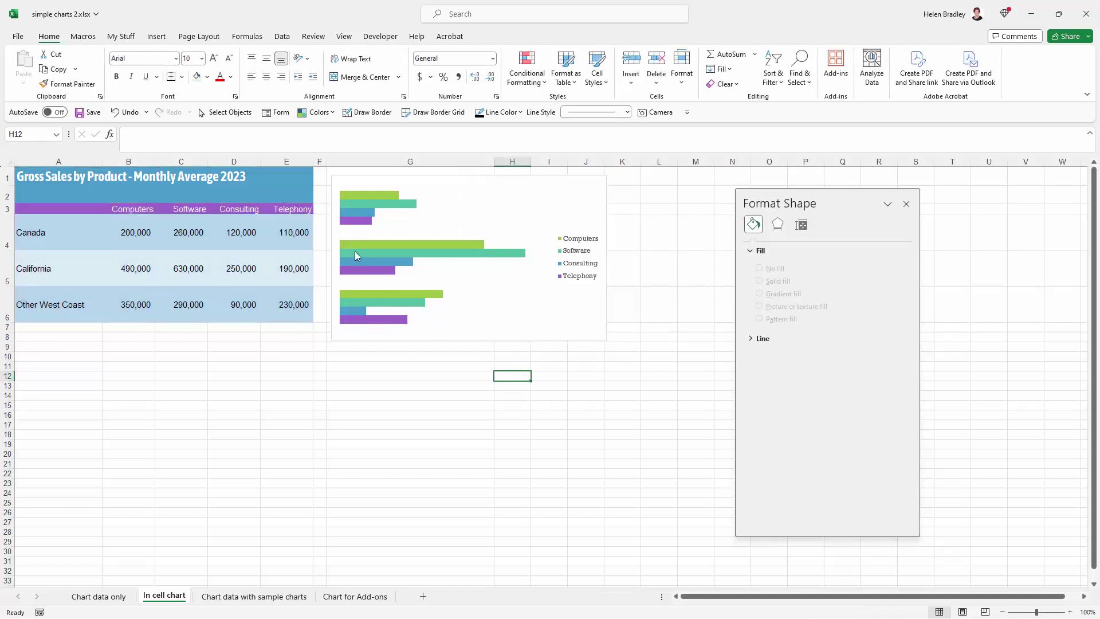
Step: Reduce the gap width of the chart's data series to 52% and close the formatting options
left_click(367, 246)
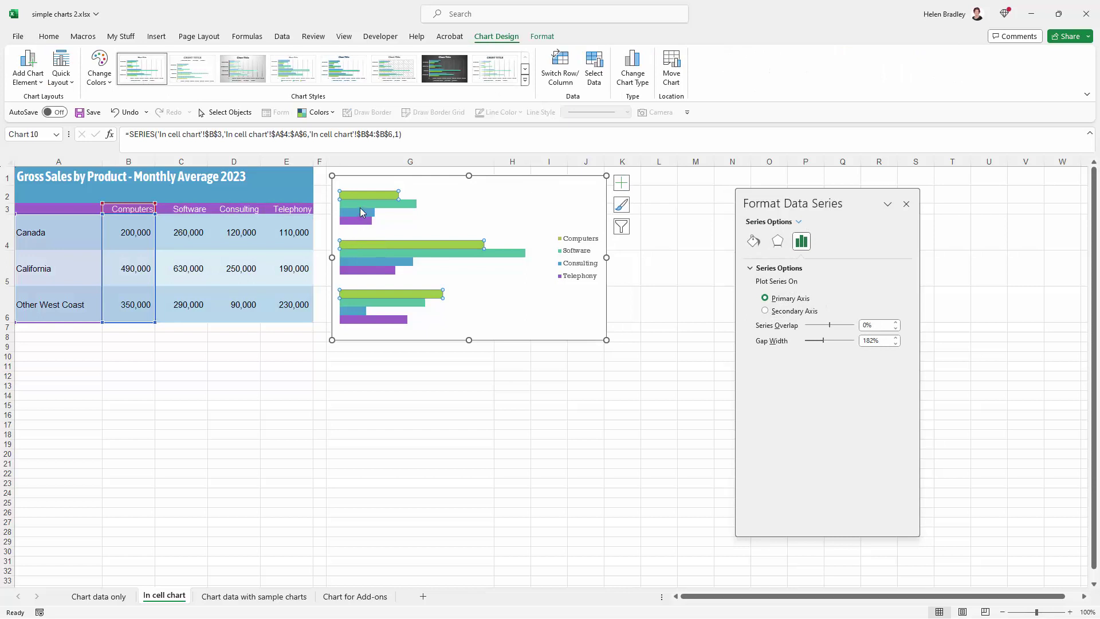
left_click(360, 212)
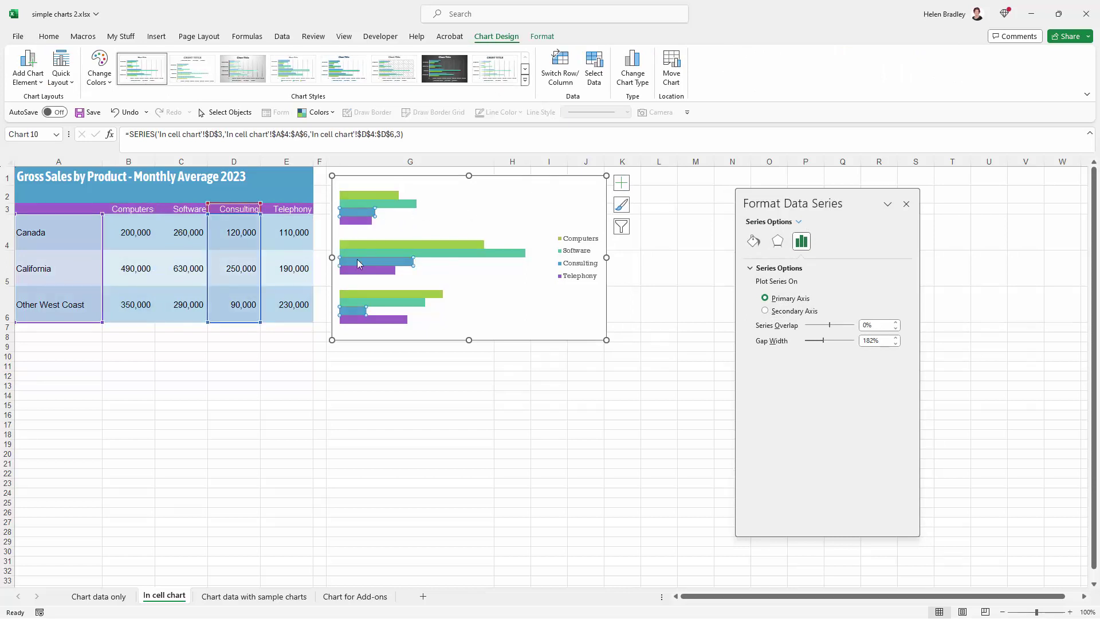
right_click(400, 261)
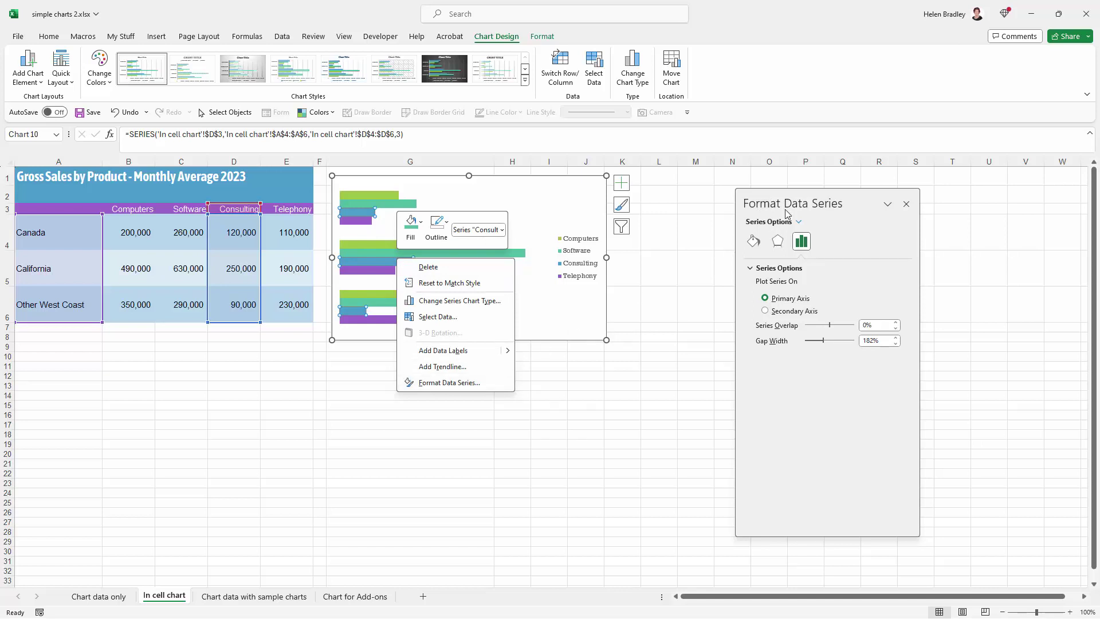
left_click(821, 194)
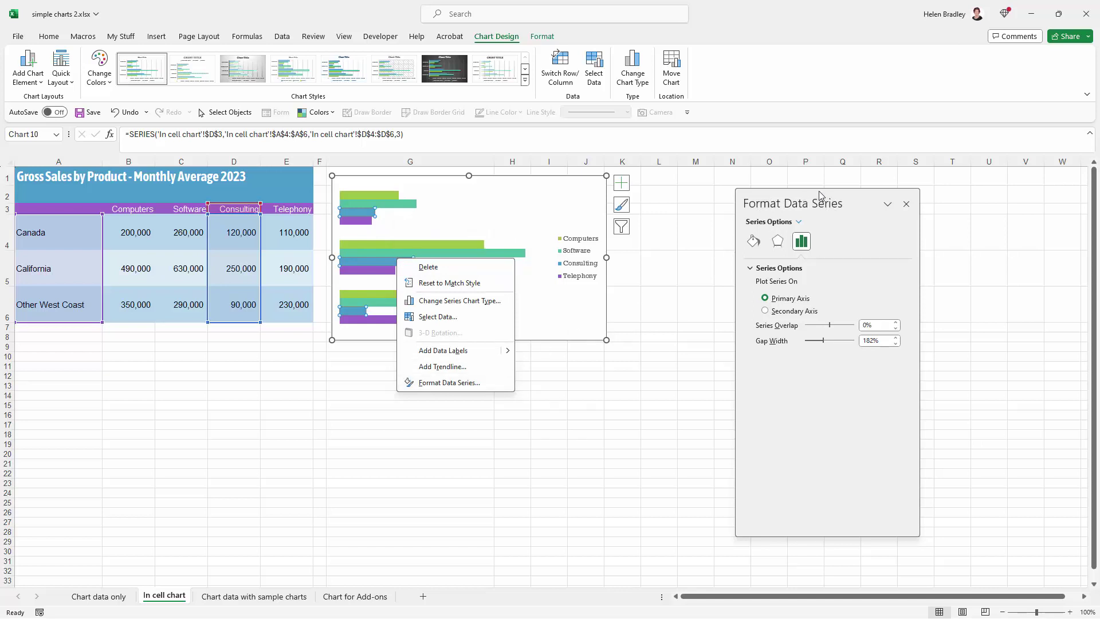
left_click_drag(822, 195, 764, 186)
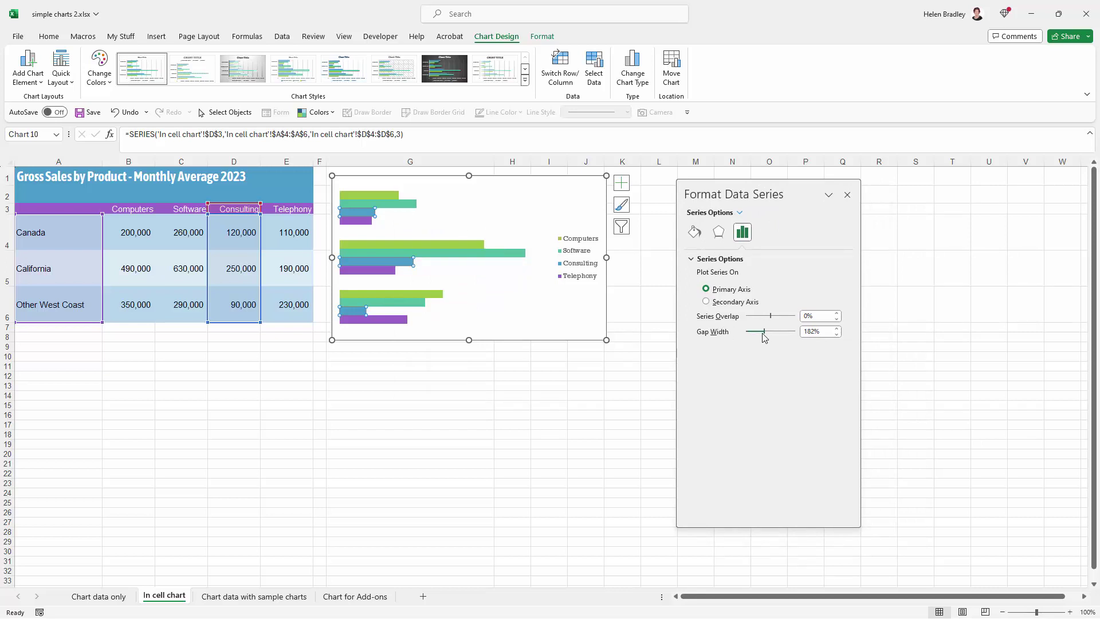
left_click_drag(764, 337, 755, 337)
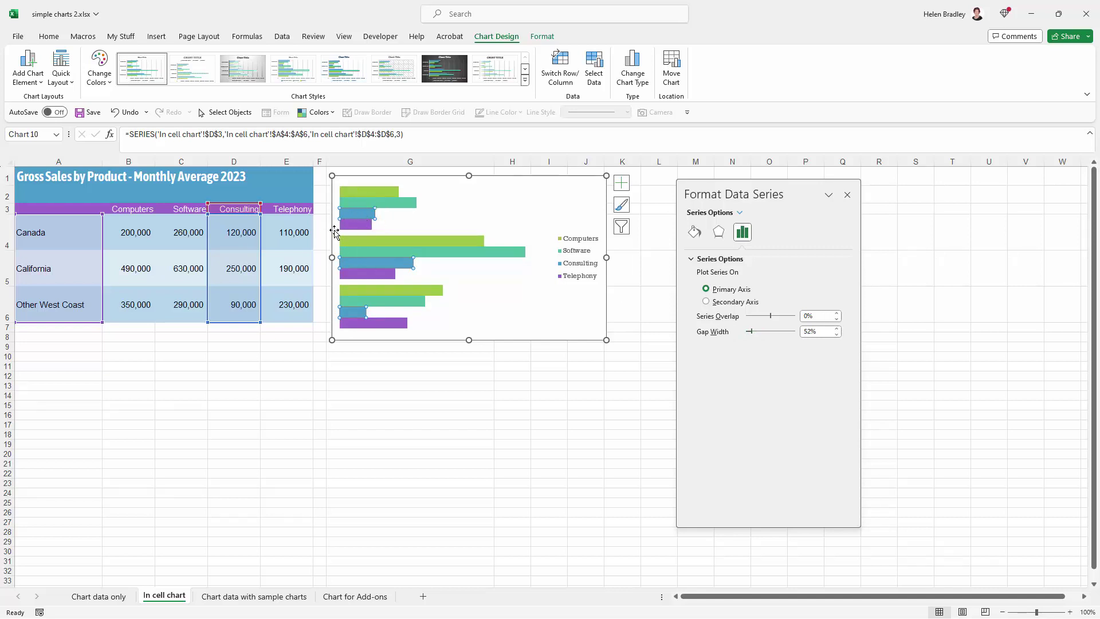
mouse_move(356, 235)
left_click(849, 195)
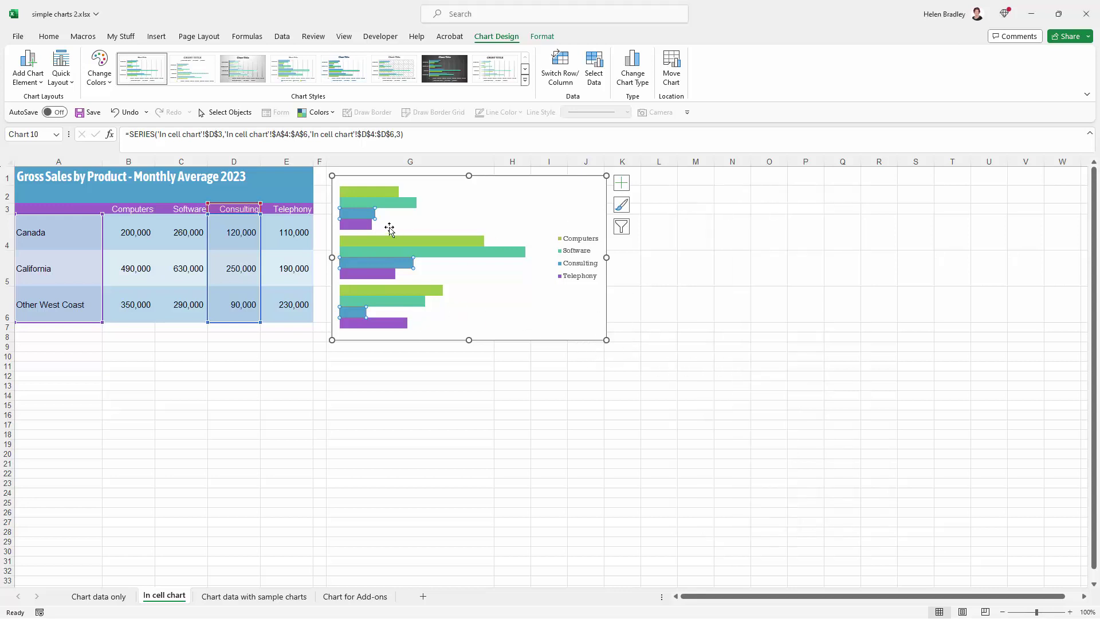
Step: Resize the chart to fit exactly over cells G4 to G6, in line with the three region rows
left_click_drag(332, 176, 332, 215)
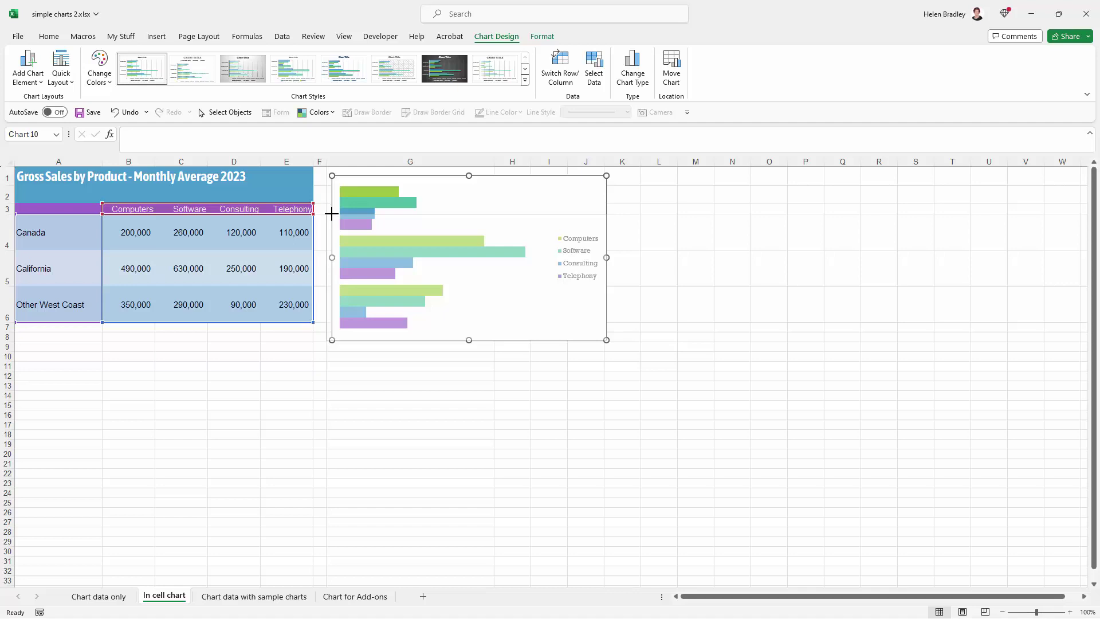
left_click_drag(333, 213, 332, 213)
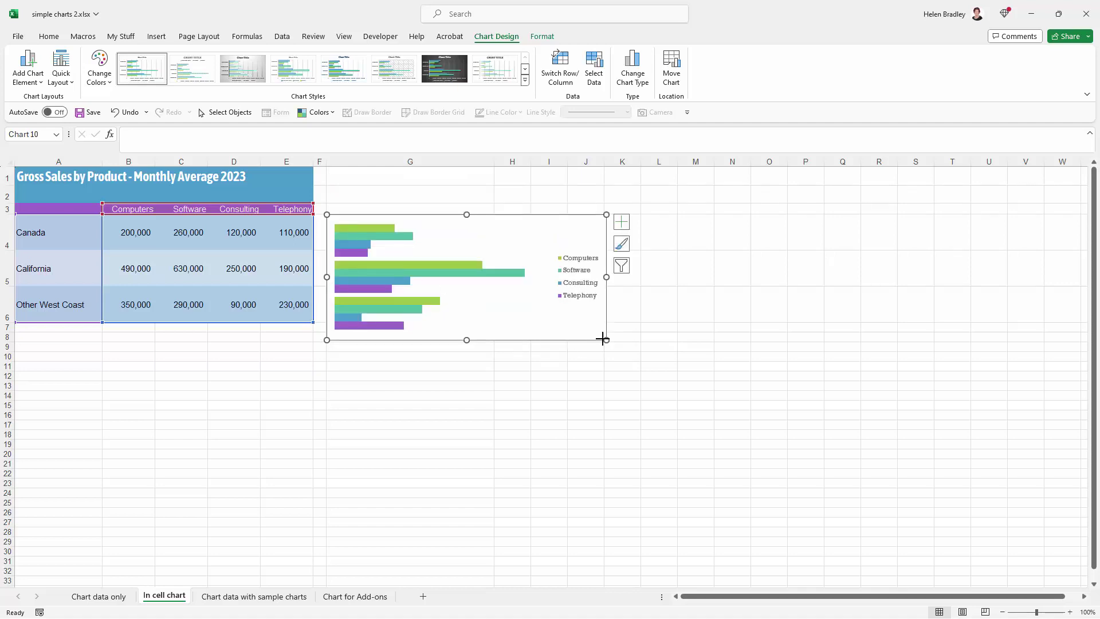
left_click_drag(603, 339, 501, 314)
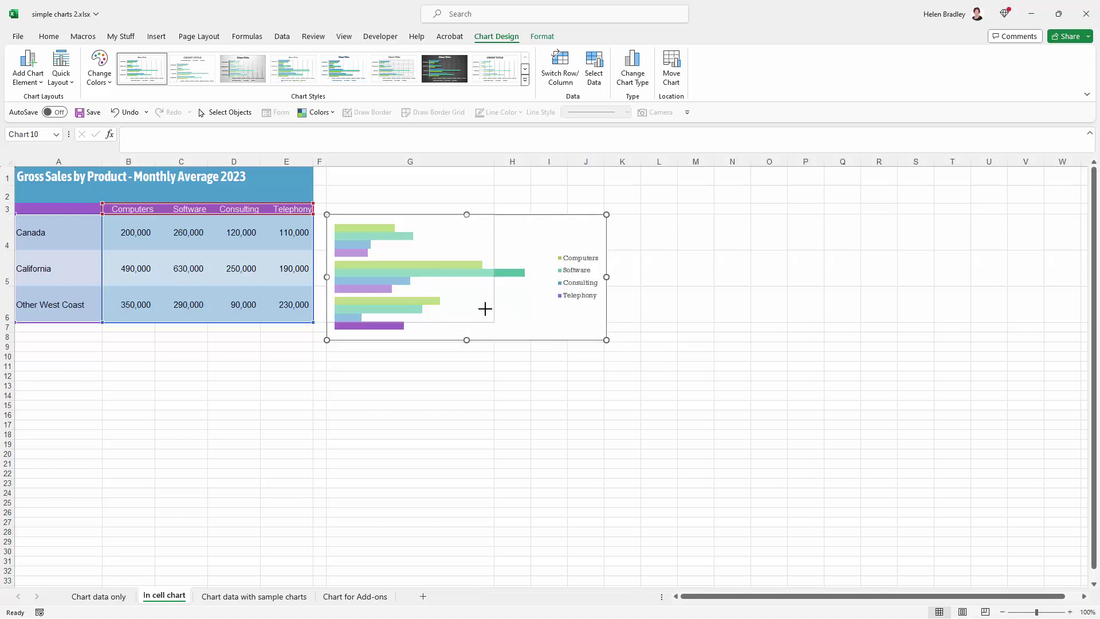
left_click_drag(485, 316, 485, 315)
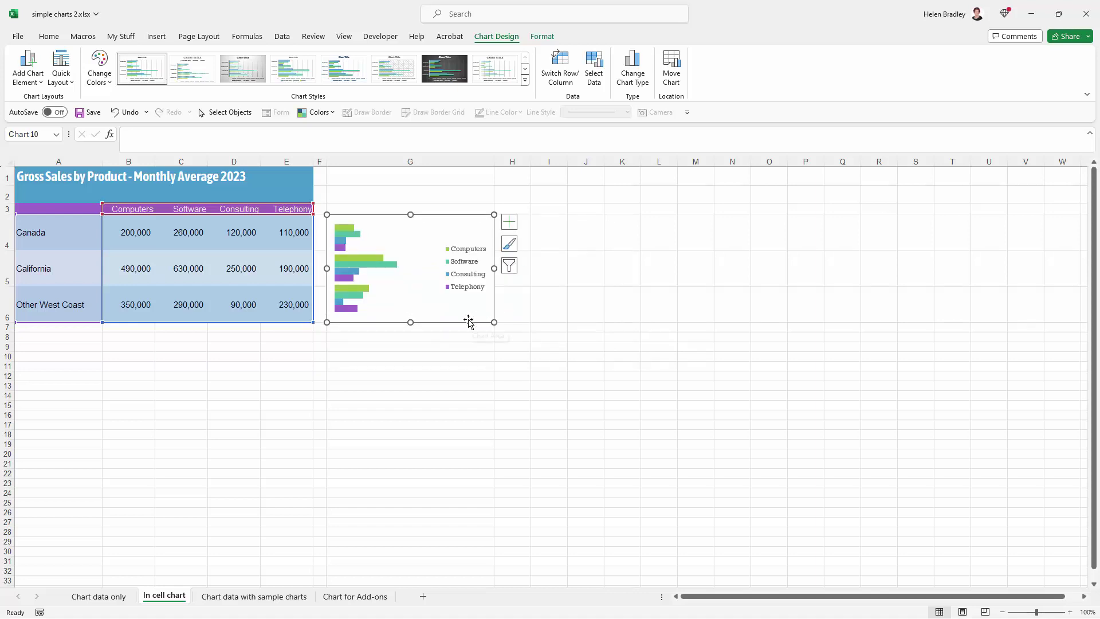
Step: Stretch the chart's plot area to the top, bottom and left edges of the chart and widen it towards the right side
left_click(387, 309)
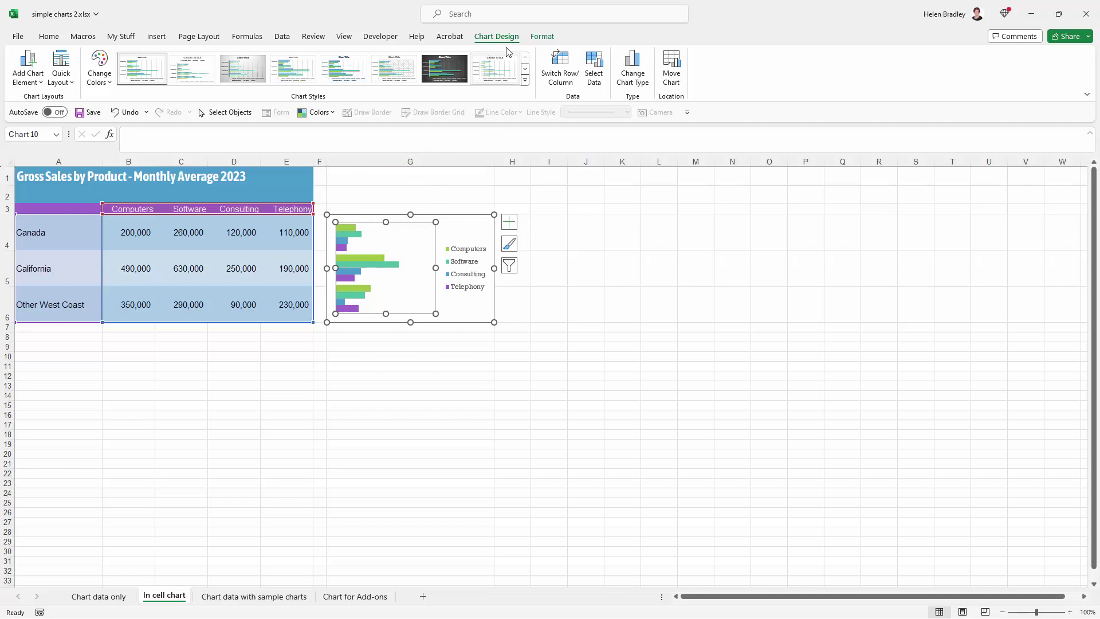
left_click(542, 38)
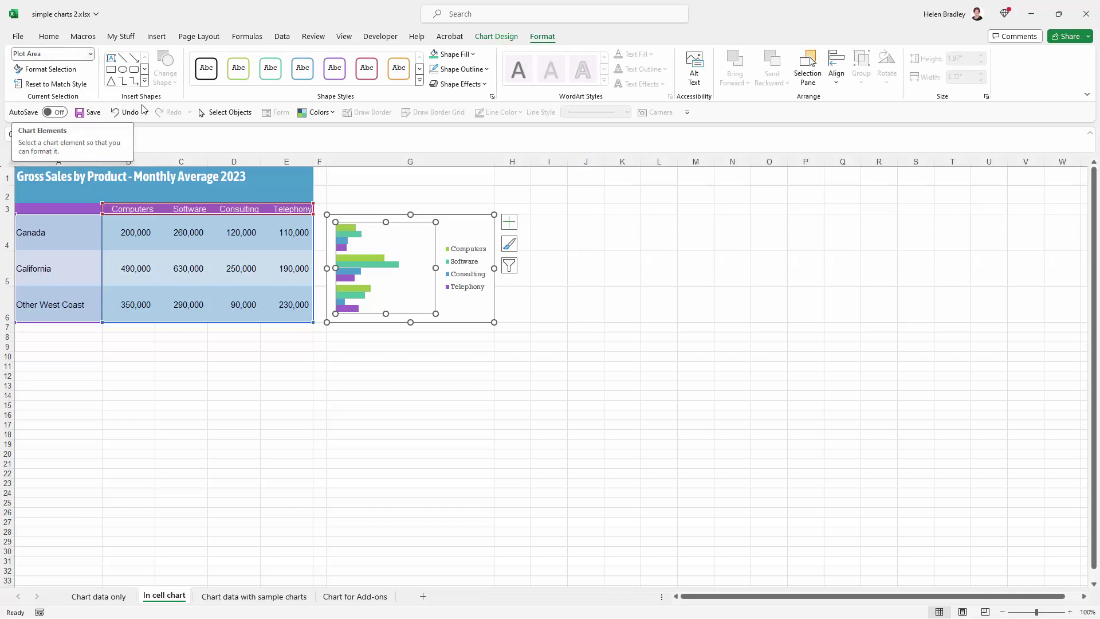
left_click(454, 223)
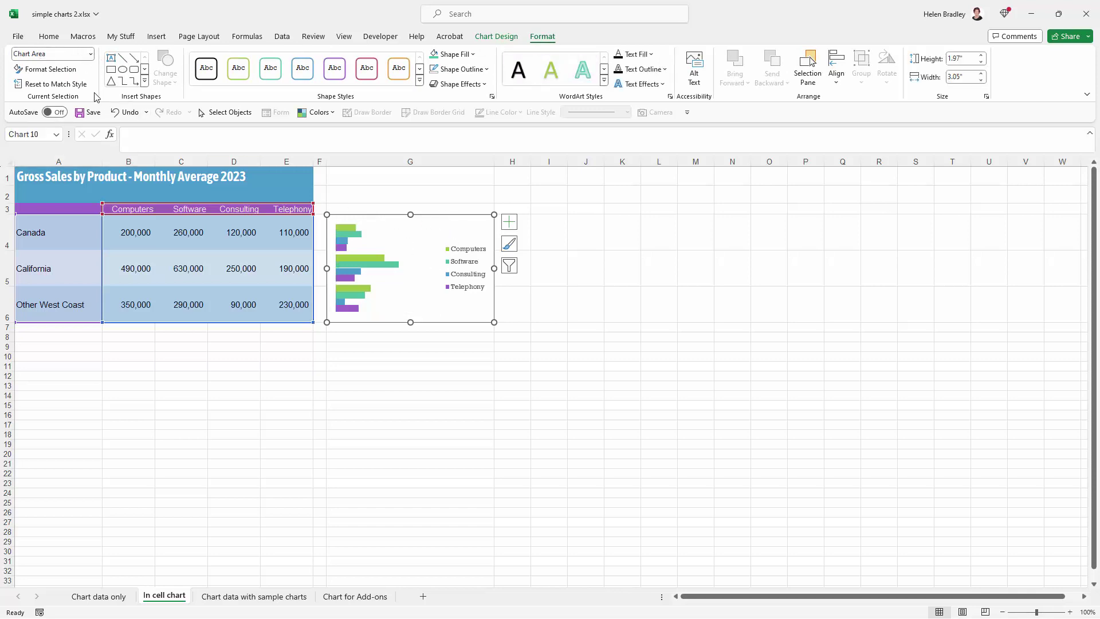
left_click(90, 54)
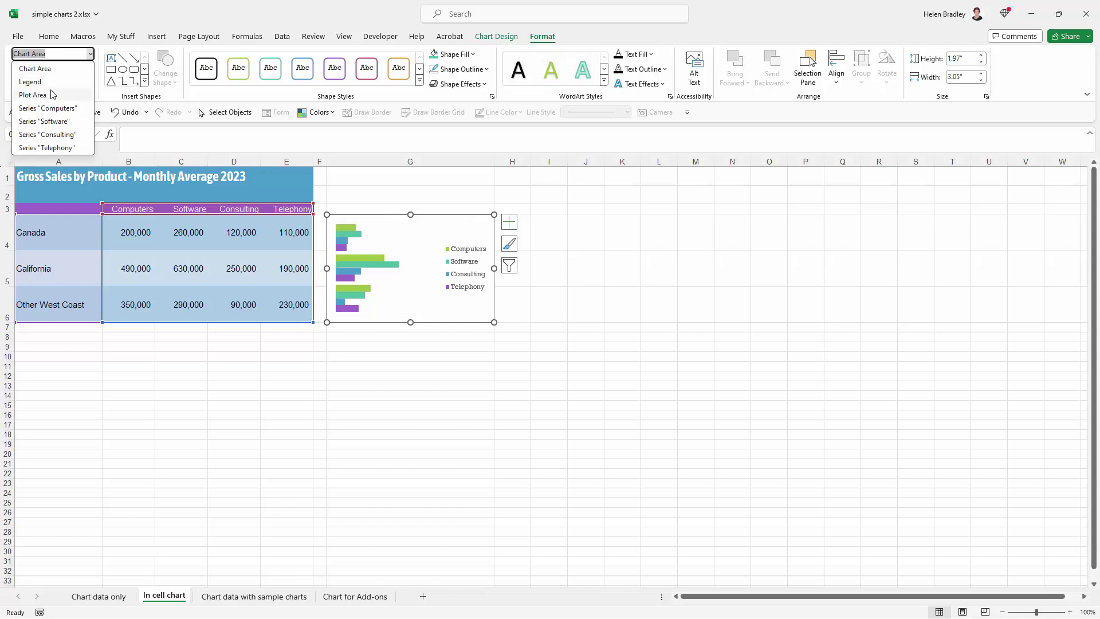
left_click(63, 94)
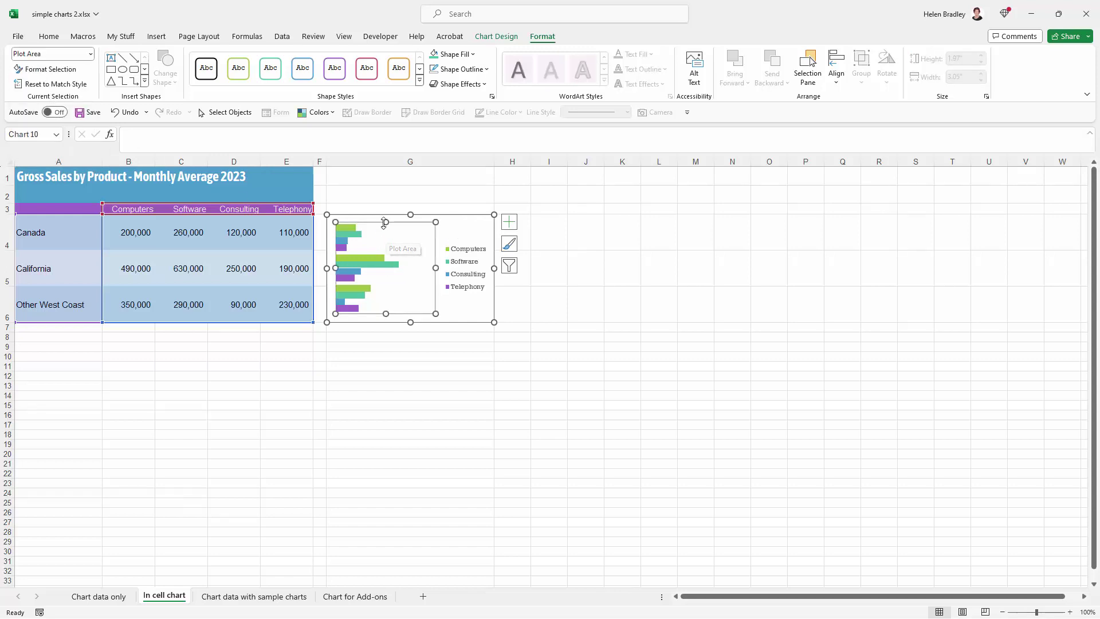
left_click_drag(386, 222, 386, 215)
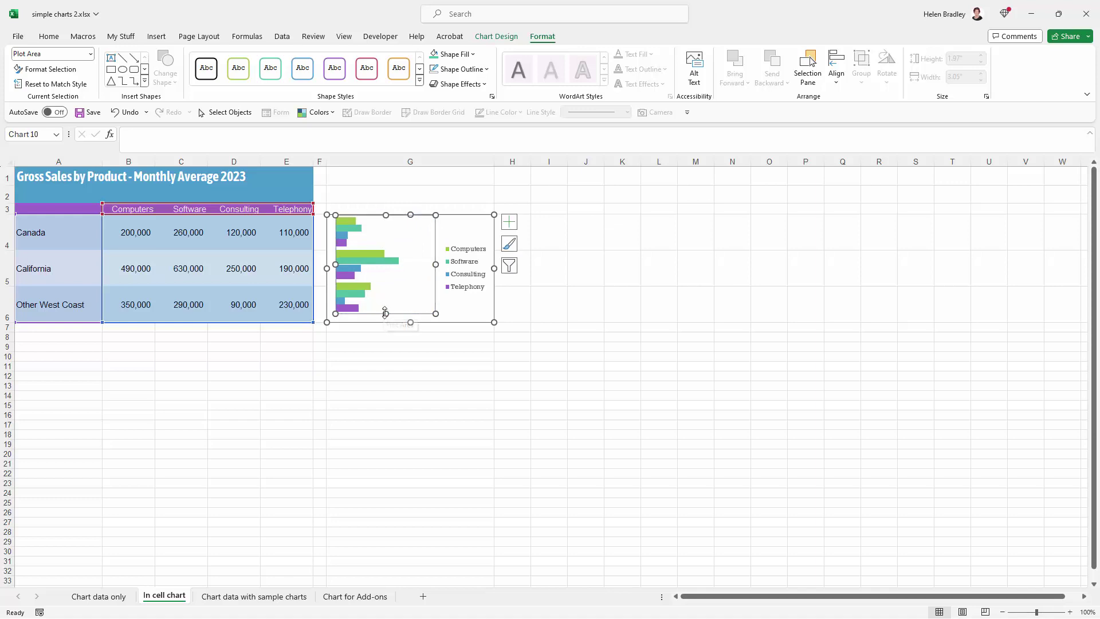
left_click_drag(385, 314, 383, 323)
left_click_drag(336, 268, 327, 269)
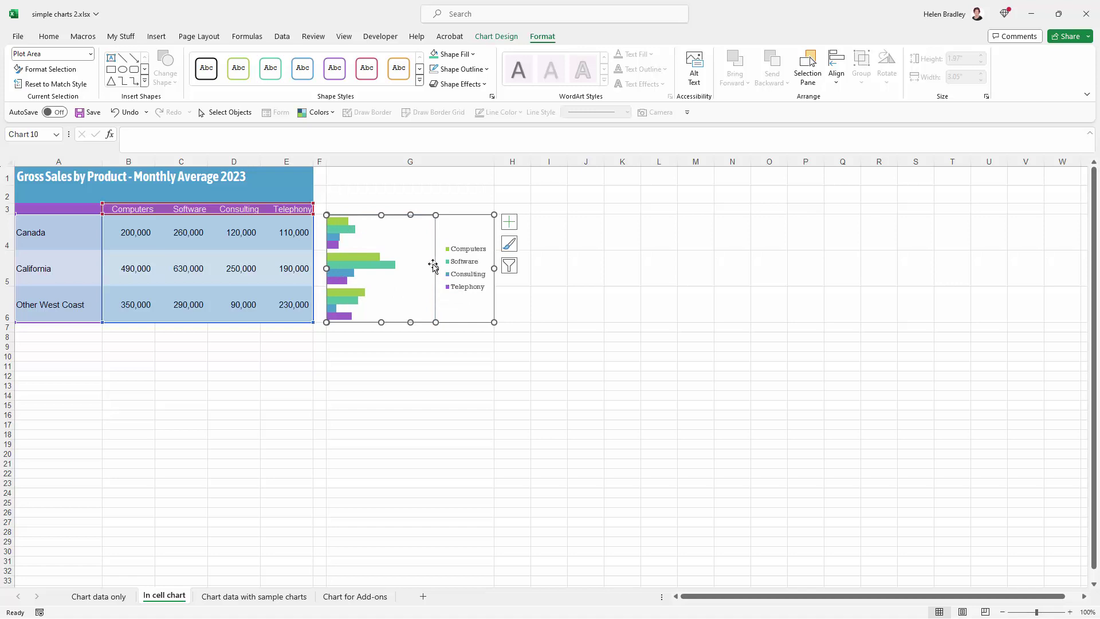
left_click_drag(437, 268, 471, 279)
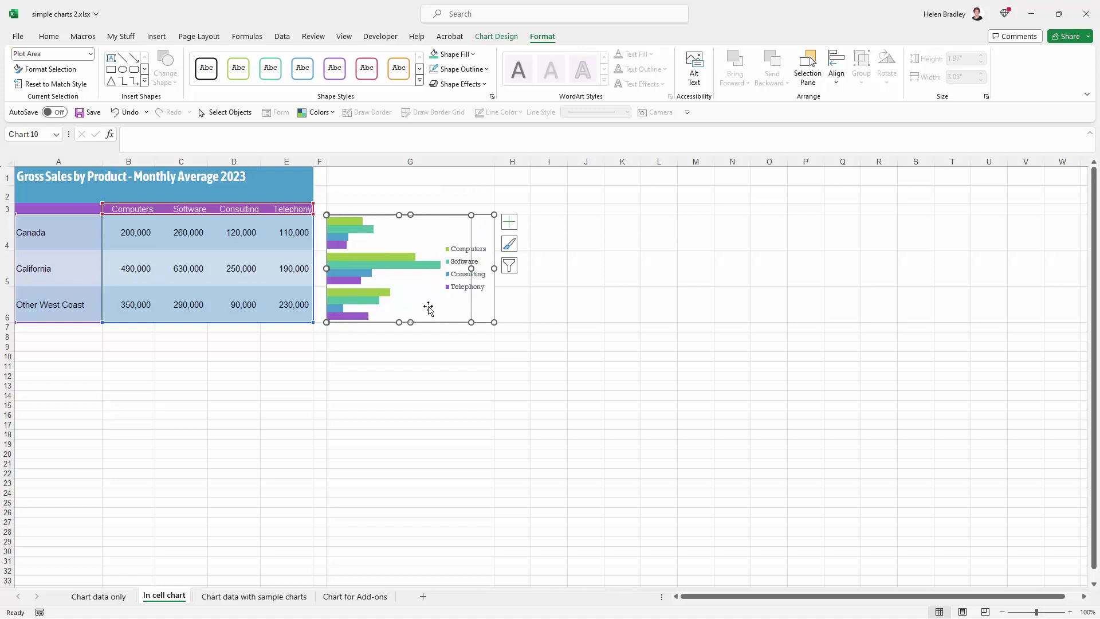
Step: Move the legend down to the chart's lower-right corner and extend the plot area to the chart's right edge
left_click(458, 257)
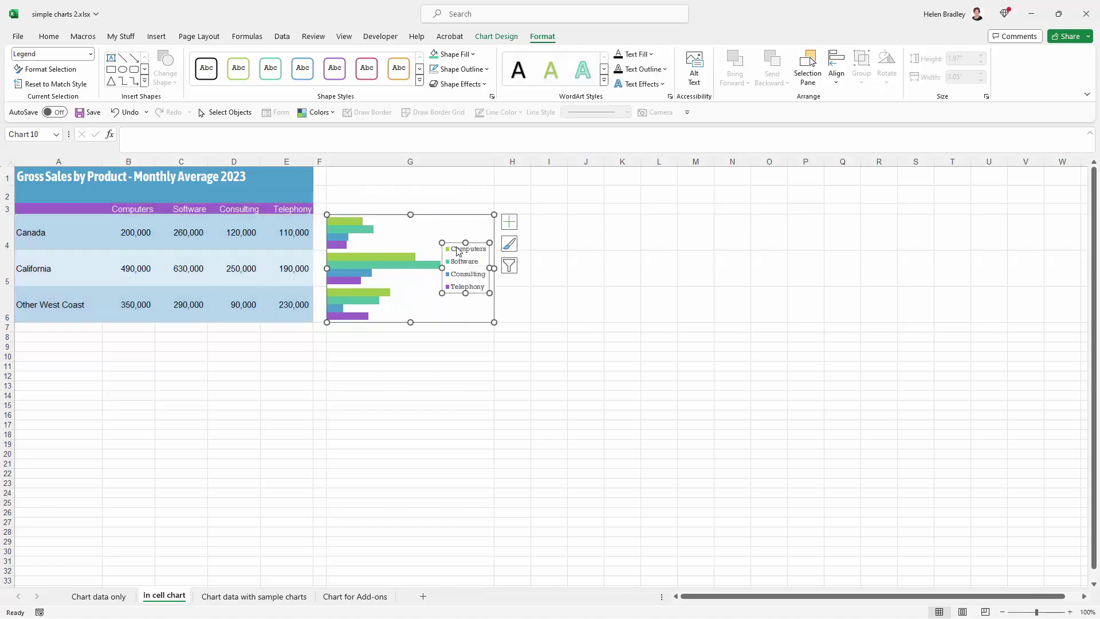
left_click_drag(456, 242, 456, 276)
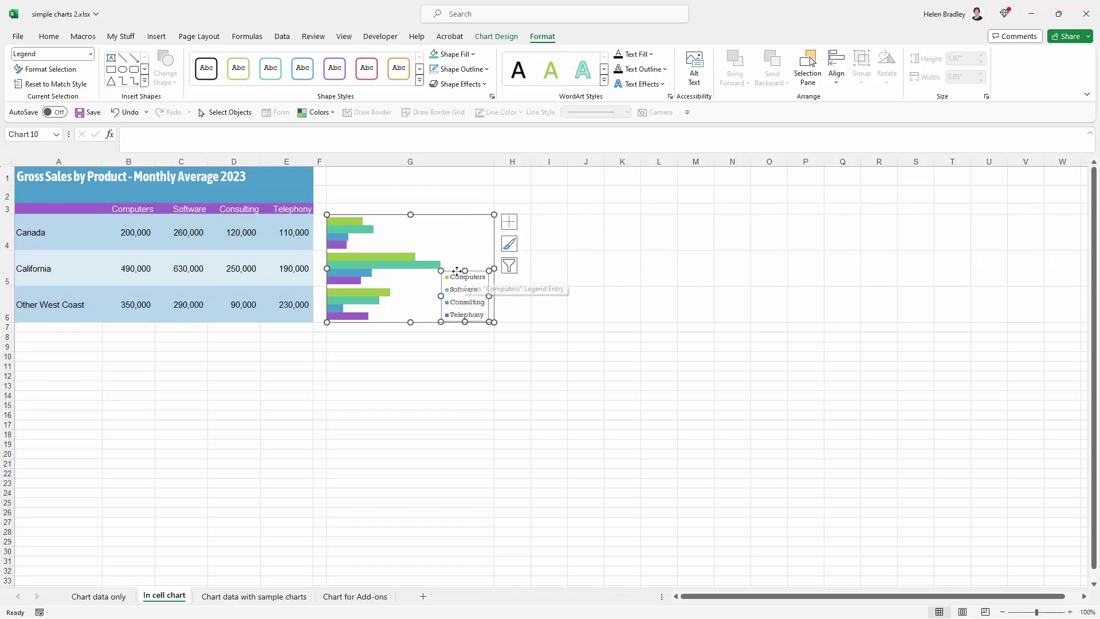
left_click(426, 265)
left_click(457, 255)
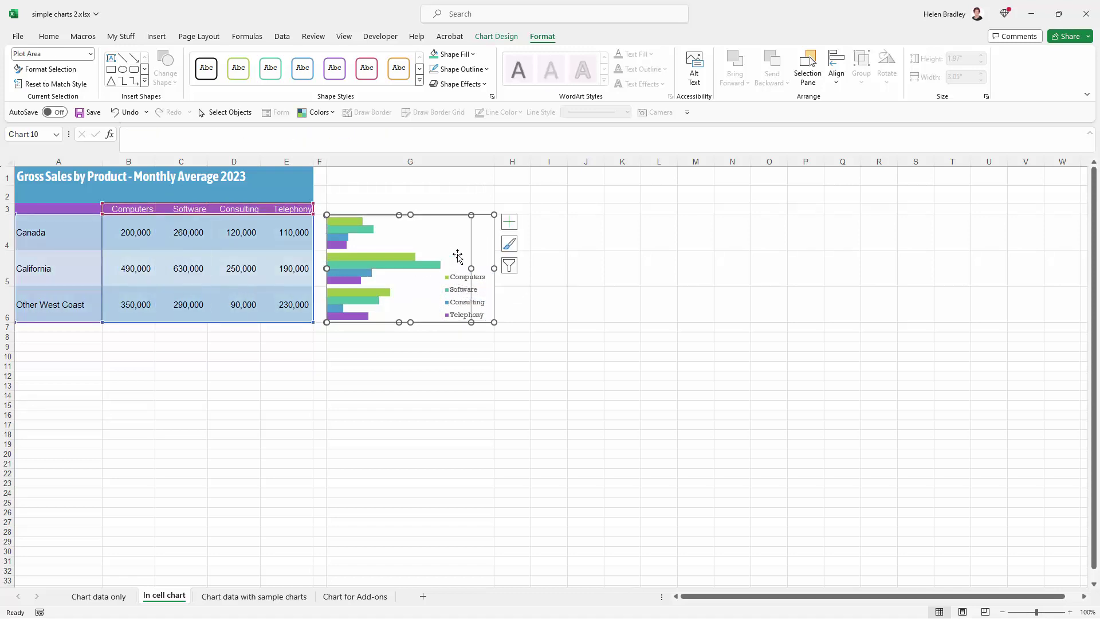
left_click_drag(472, 268, 494, 268)
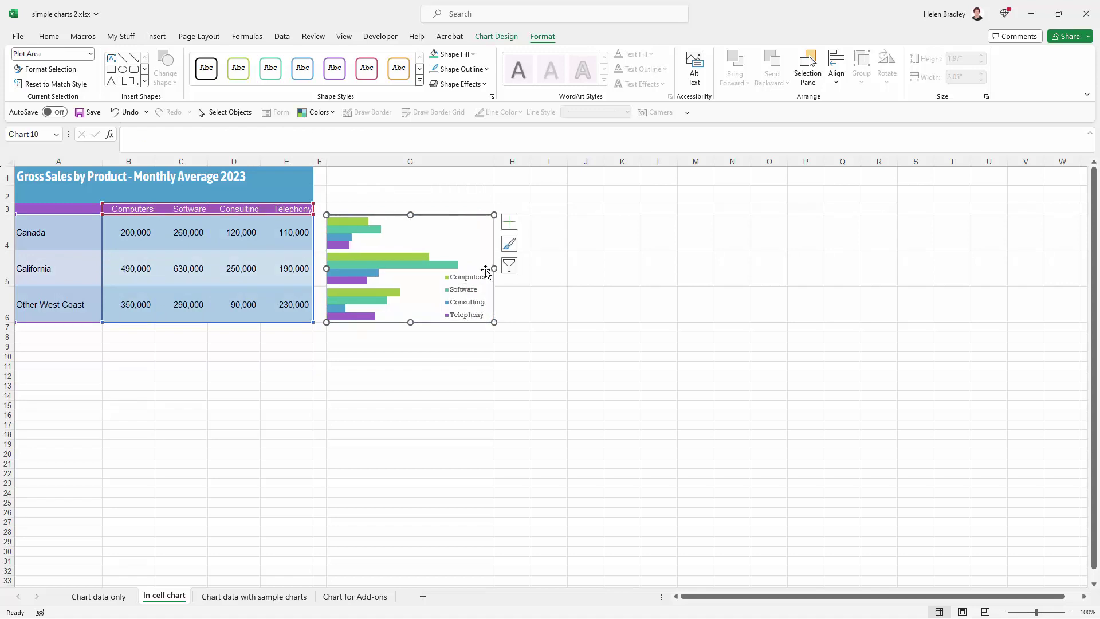
Step: Remove the outline around the chart and narrow the empty column F between the table and the chart
left_click(357, 340)
left_click(440, 247)
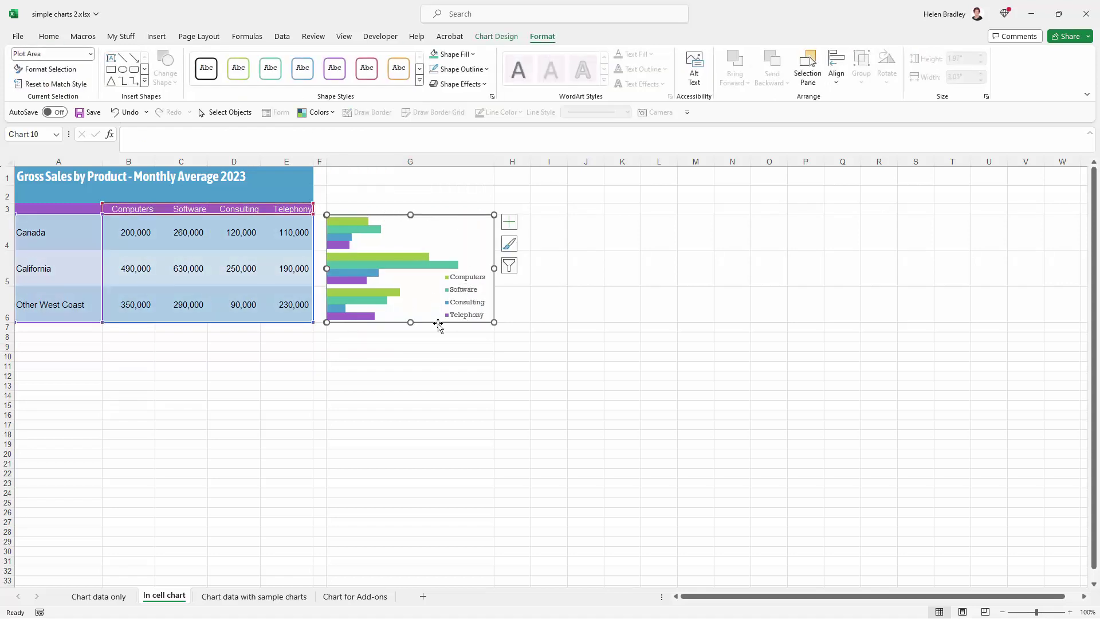
mouse_move(354, 281)
left_click(459, 69)
left_click(453, 213)
left_click(430, 358)
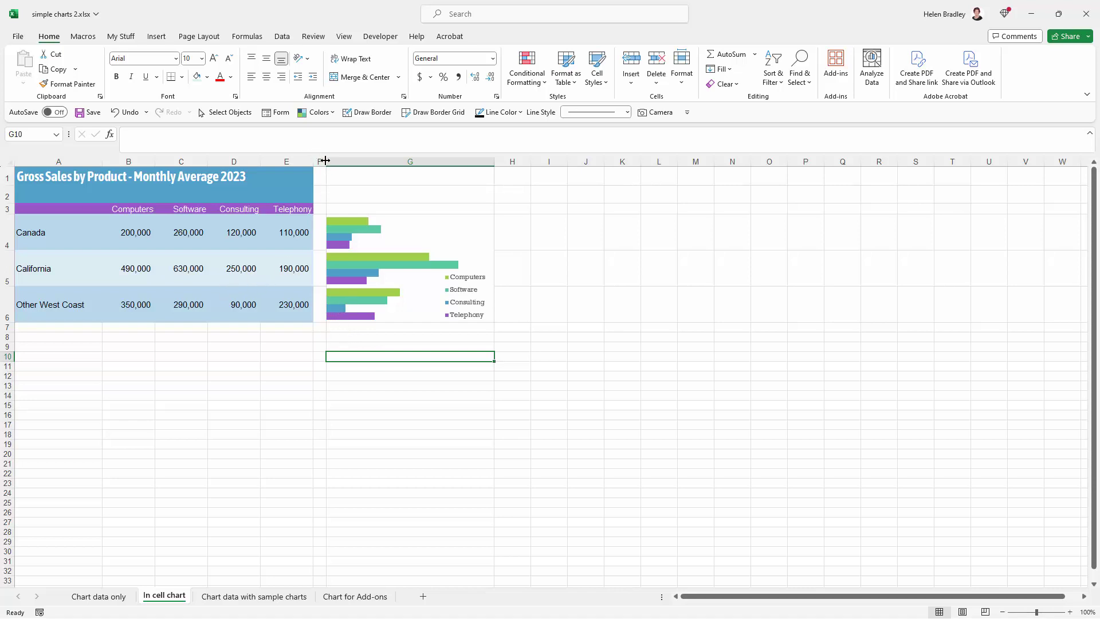
left_click_drag(325, 161, 321, 161)
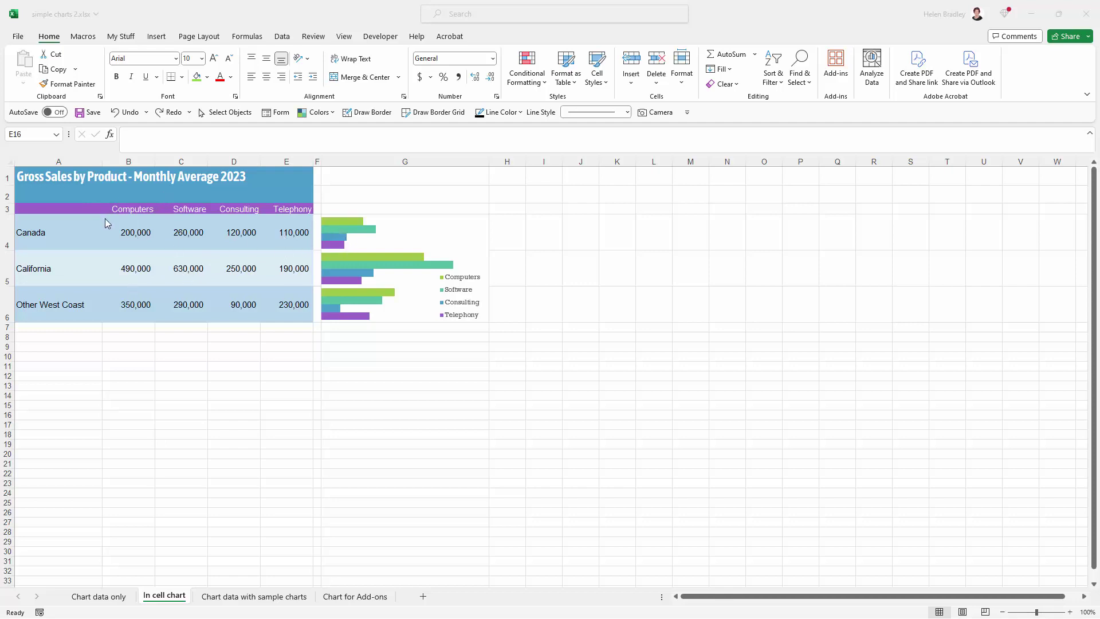
Step: Fill the Computers values in B4:B6 with theme lime green and the Software values in C4:C6 with theme teal, matching their bars
left_click_drag(136, 228, 126, 300)
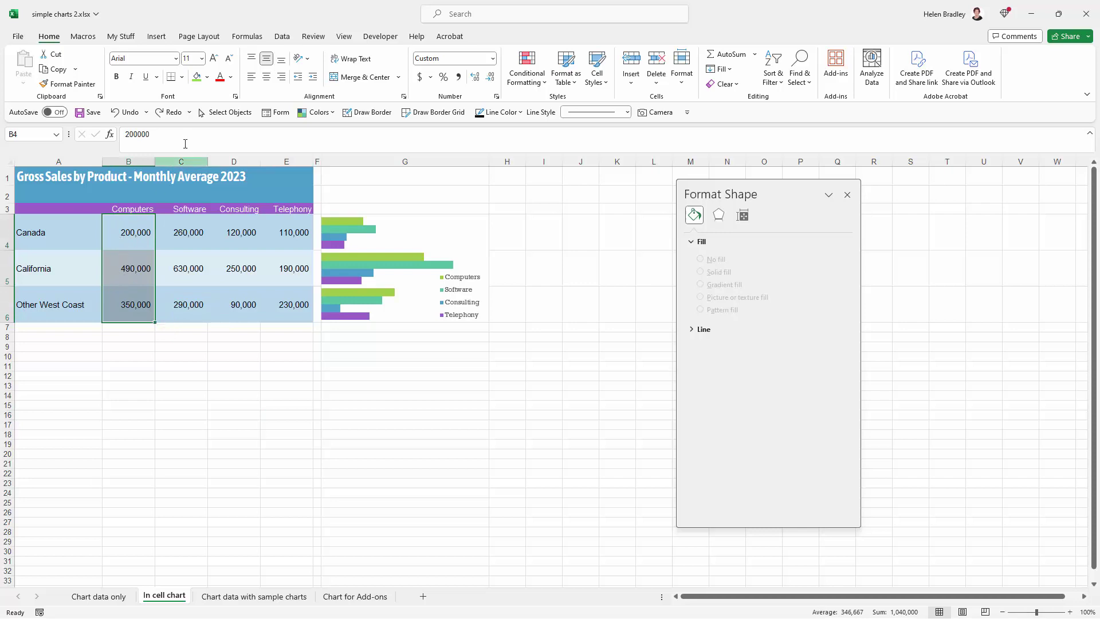
left_click(208, 77)
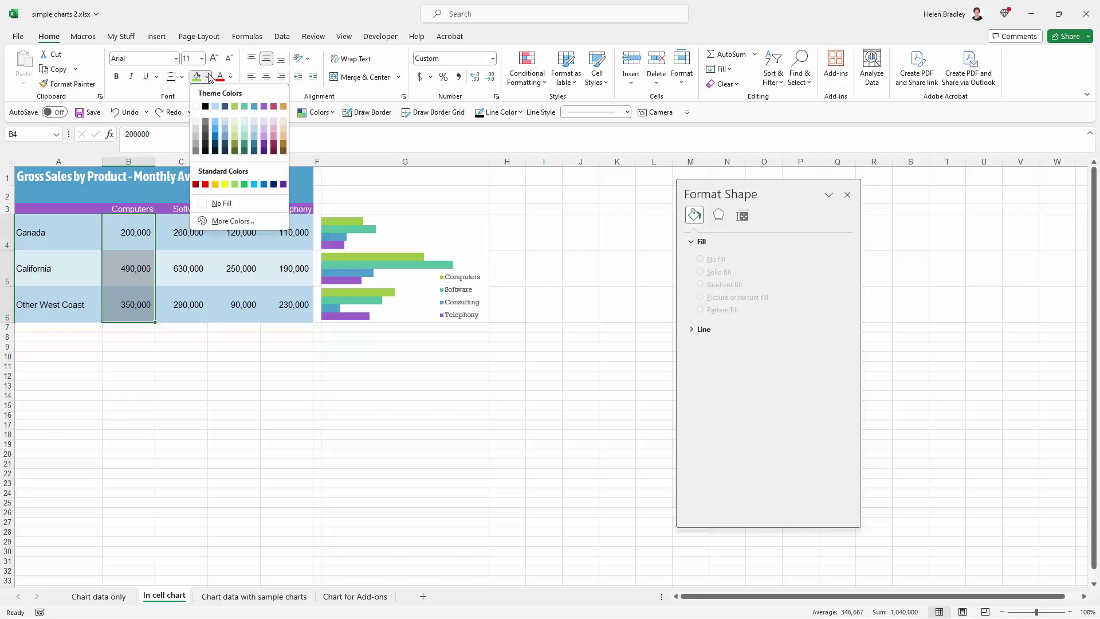
left_click(236, 106)
left_click_drag(168, 224, 170, 312)
left_click(207, 78)
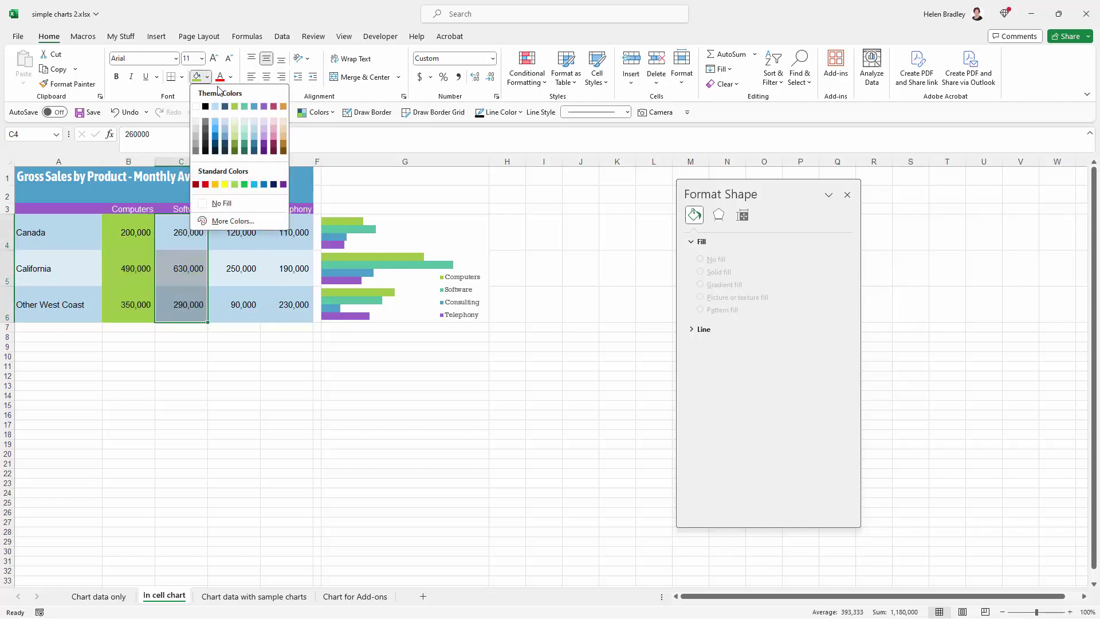
left_click(245, 106)
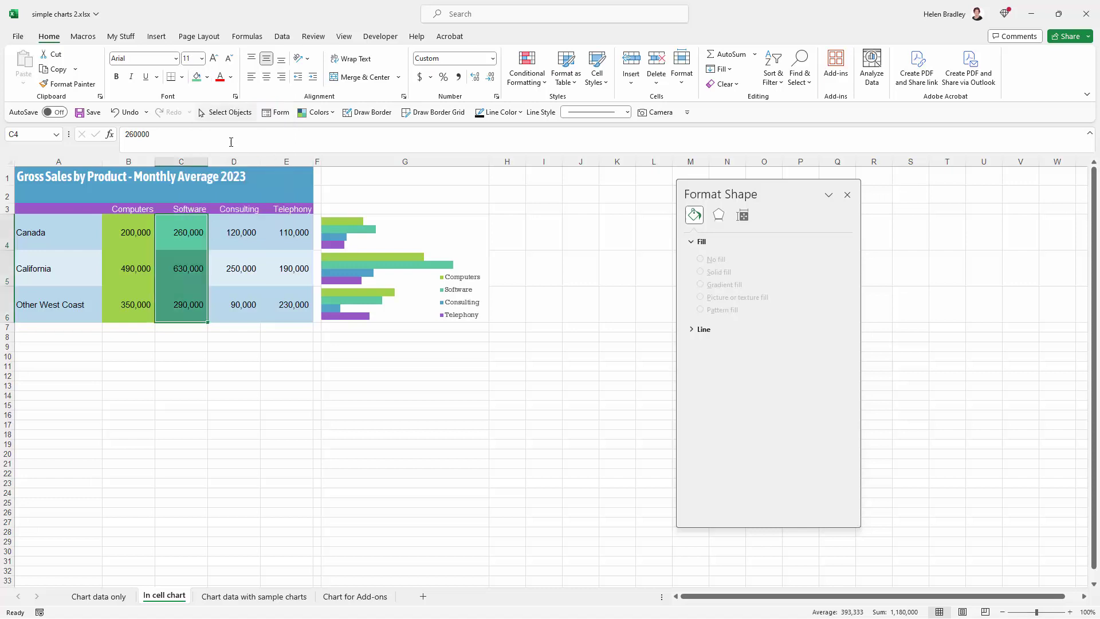
Step: Fill the Consulting values in D4:D6 with theme blue and the Telephony values in E4:E6 with theme purple, matching their bars
left_click_drag(226, 216, 229, 298)
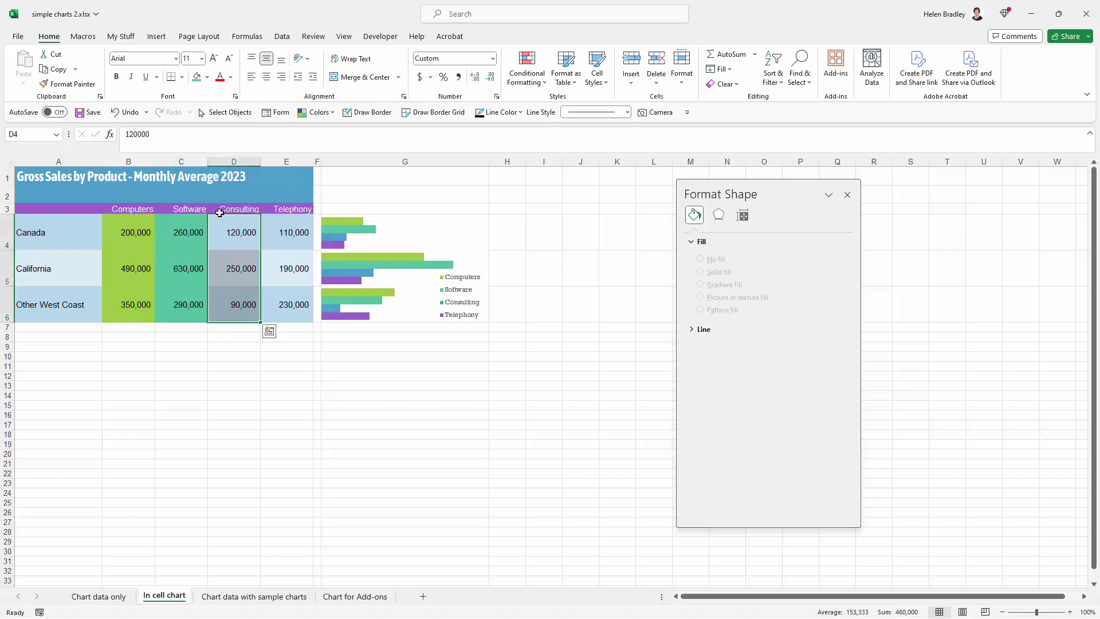
left_click(208, 79)
left_click(257, 107)
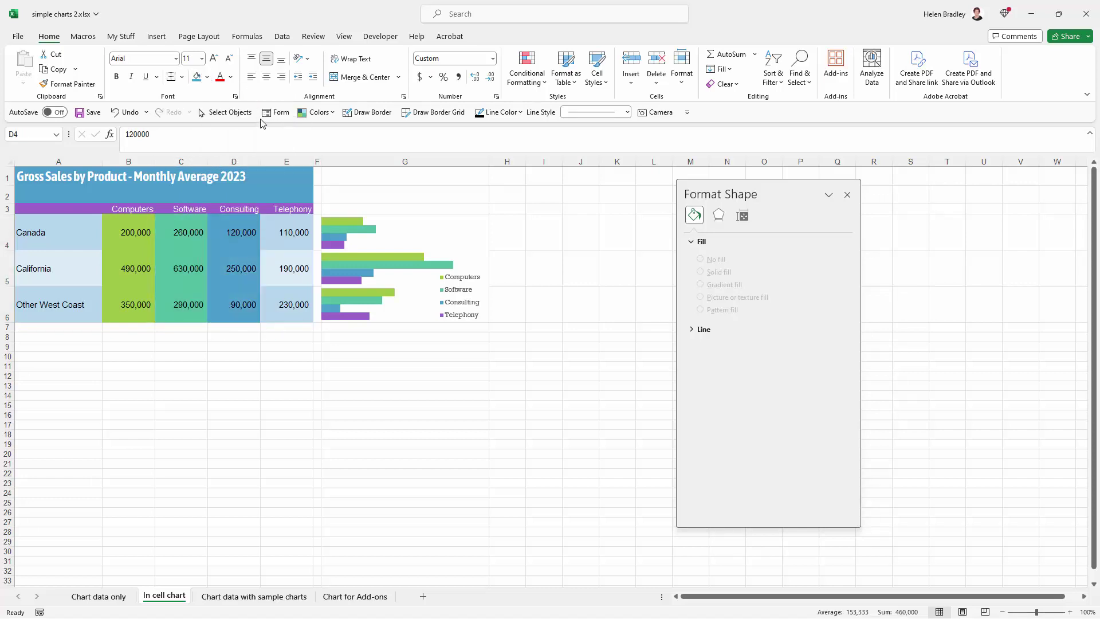
left_click_drag(292, 221, 287, 307)
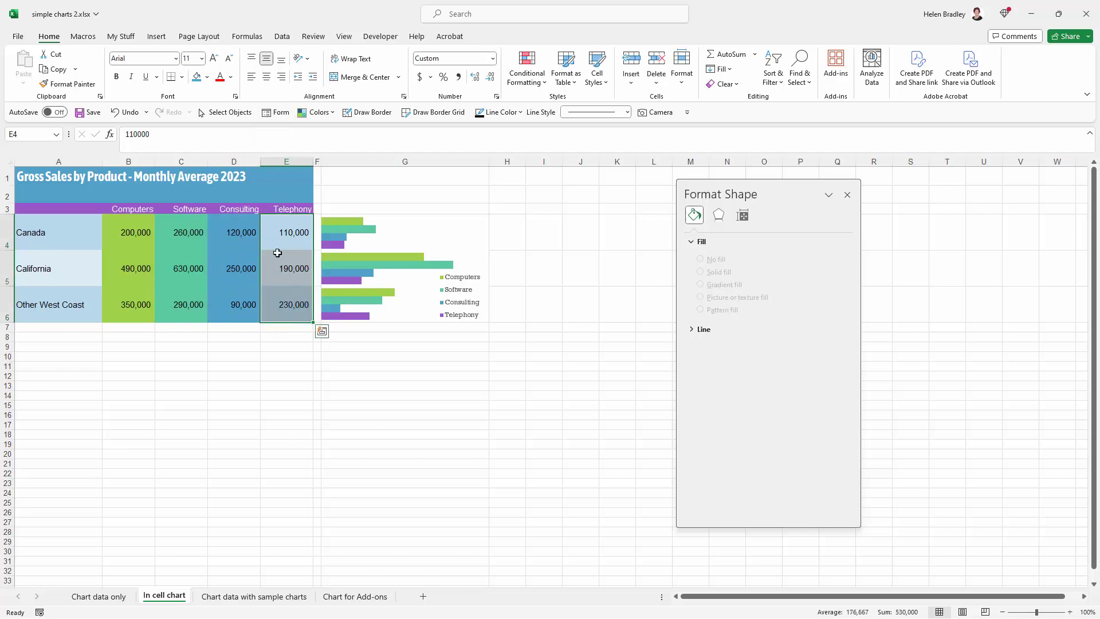
left_click(207, 77)
left_click(265, 107)
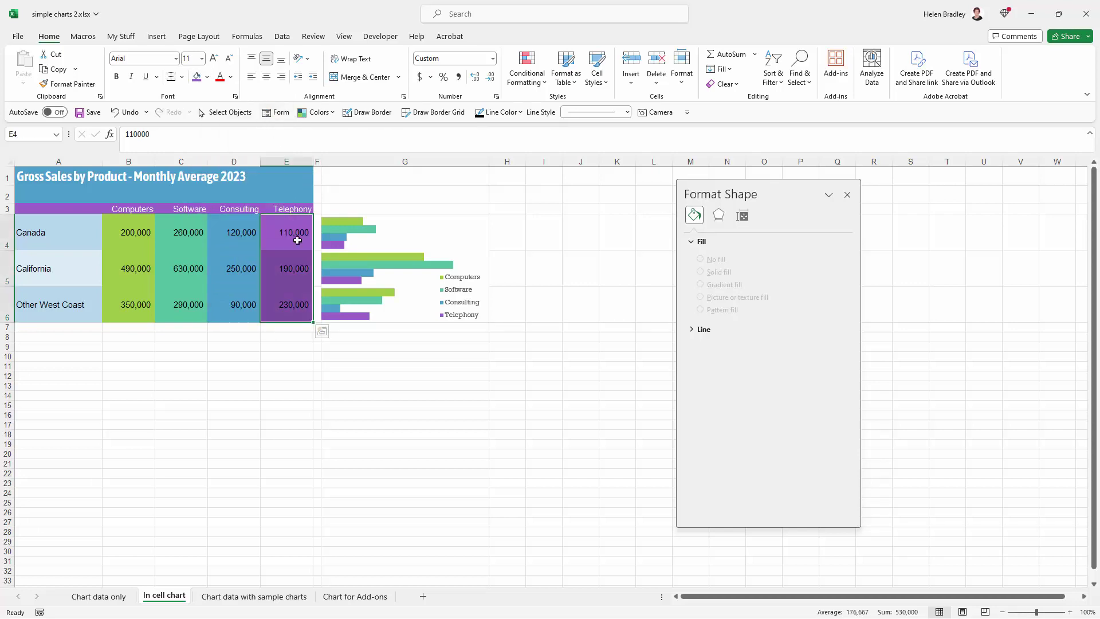
left_click(323, 346)
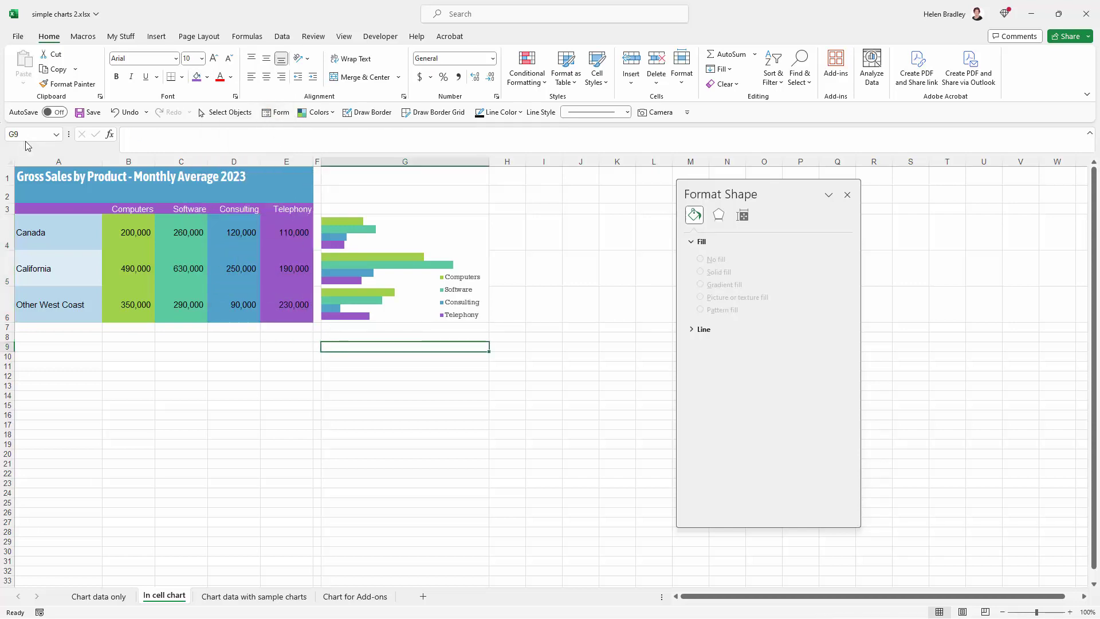
Step: Examine the fill color choices for Canada's Software bar in the chart and close the formatting options
left_click(363, 234)
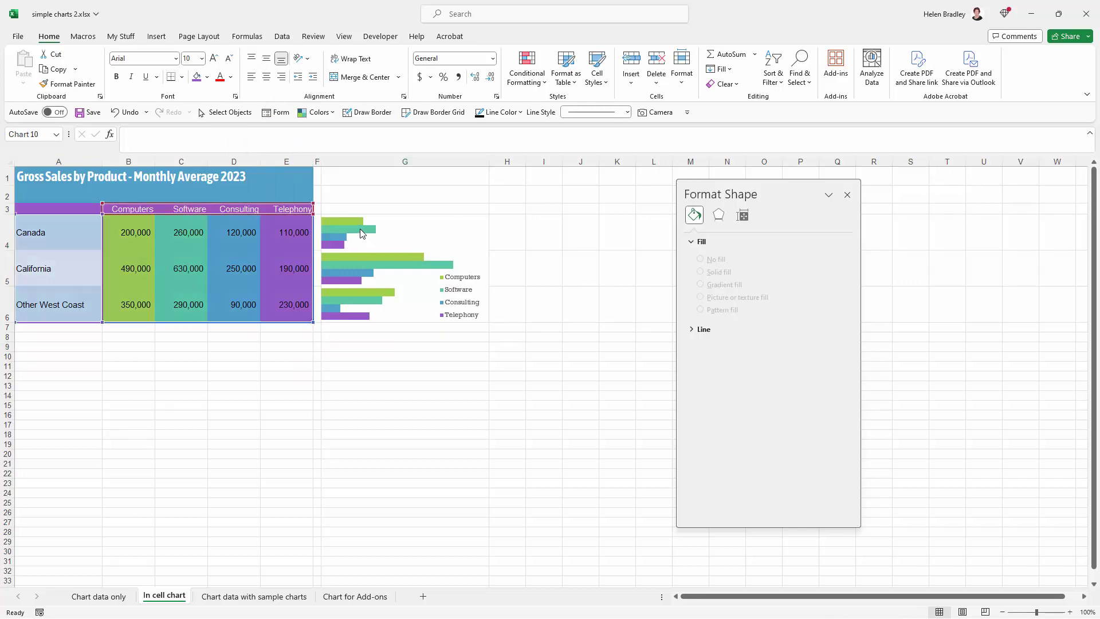
left_click(339, 230)
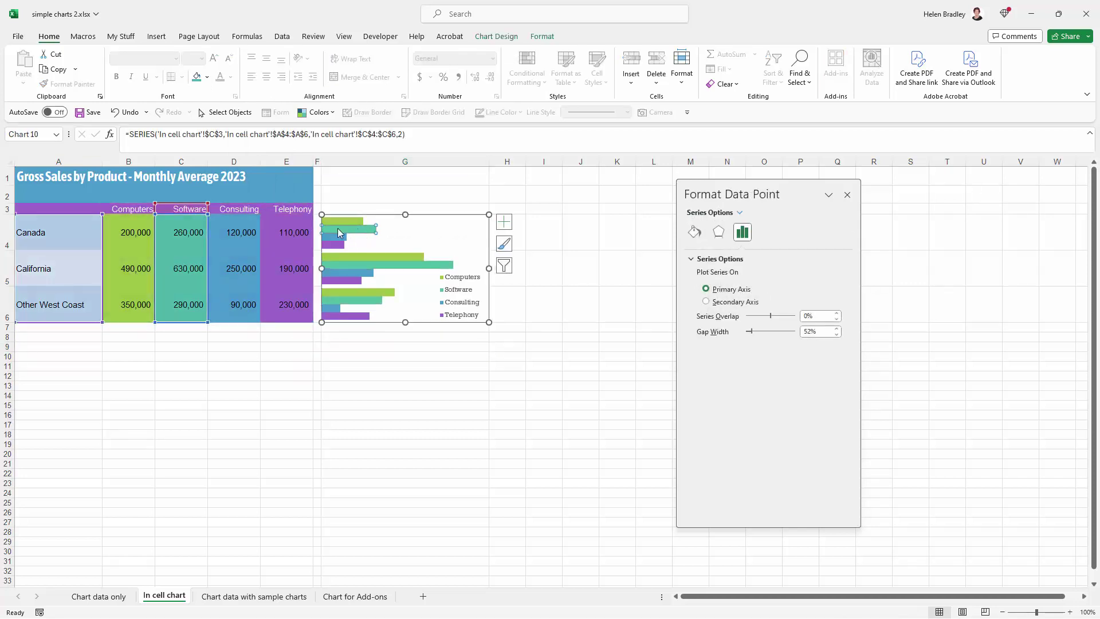
left_click(693, 235)
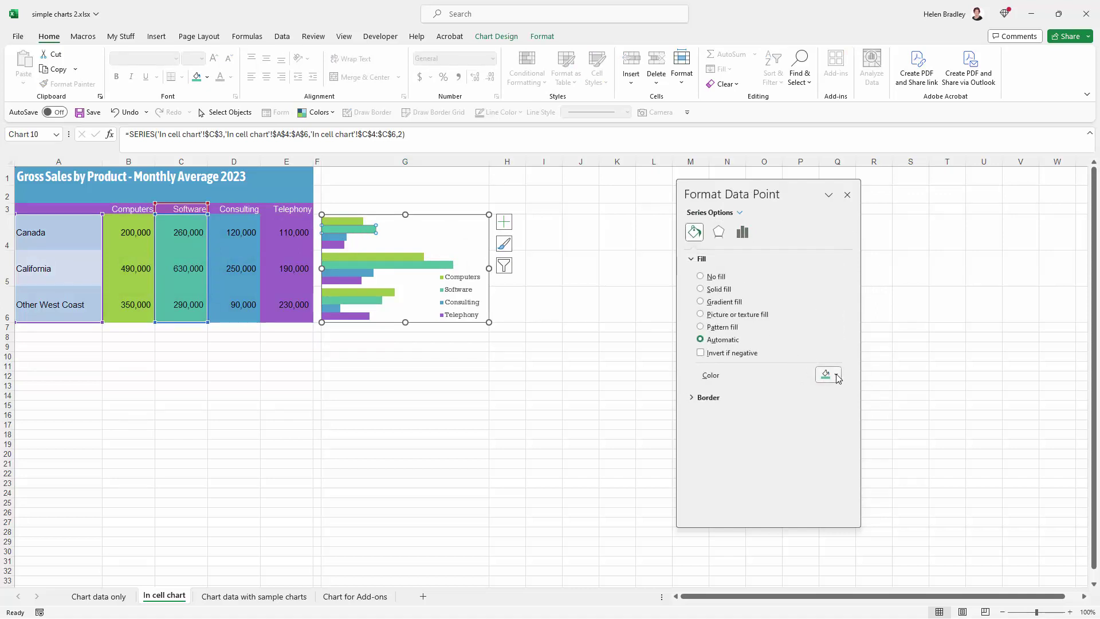
left_click(837, 376)
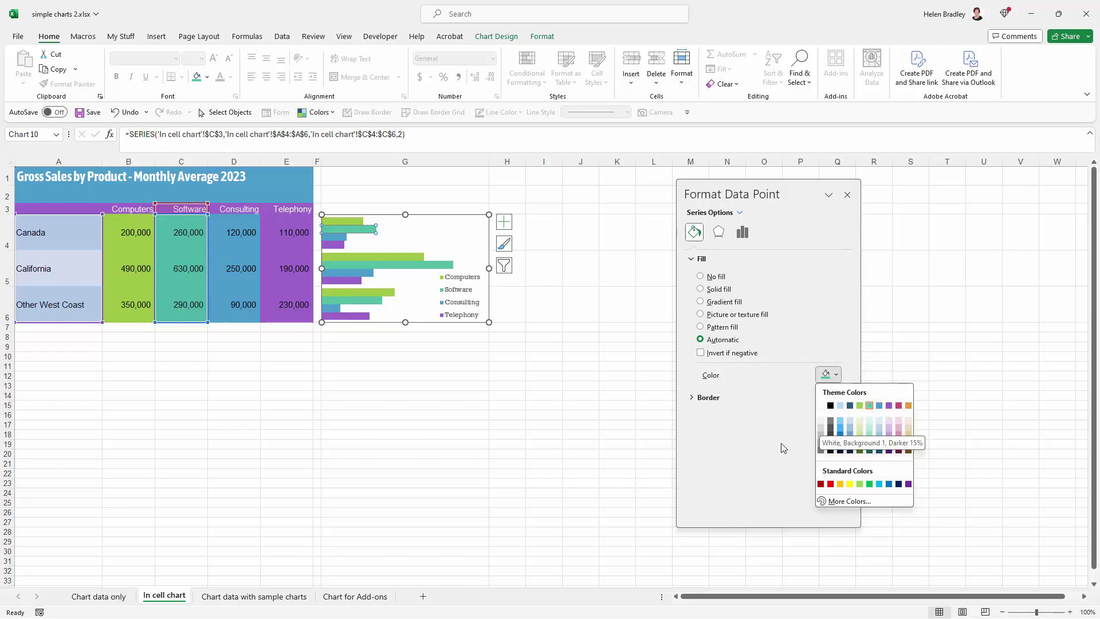
left_click(758, 447)
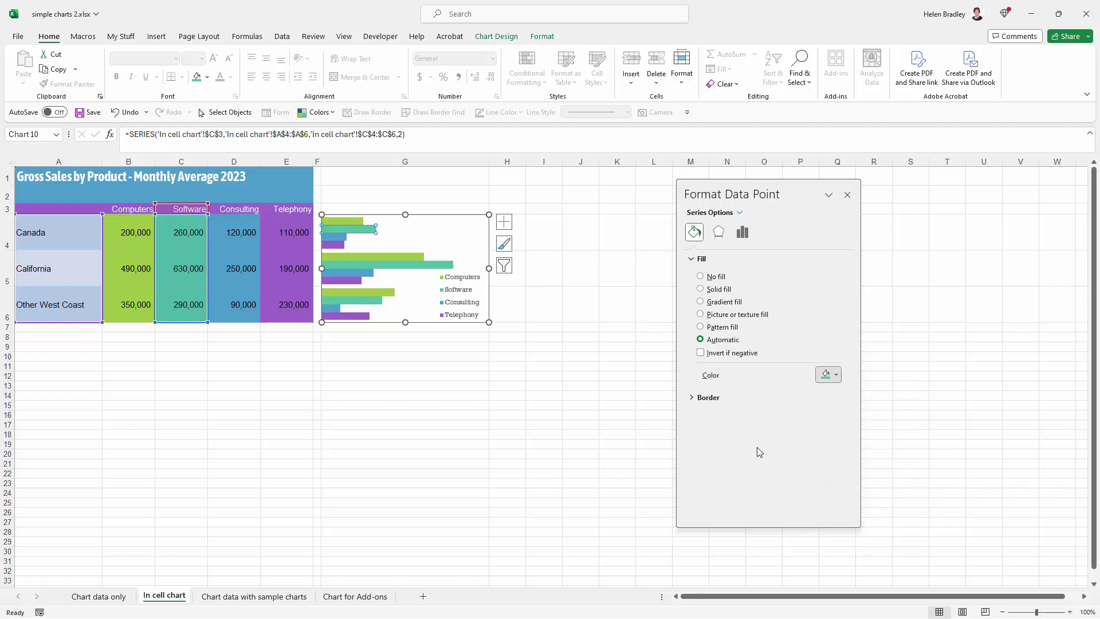
left_click(339, 383)
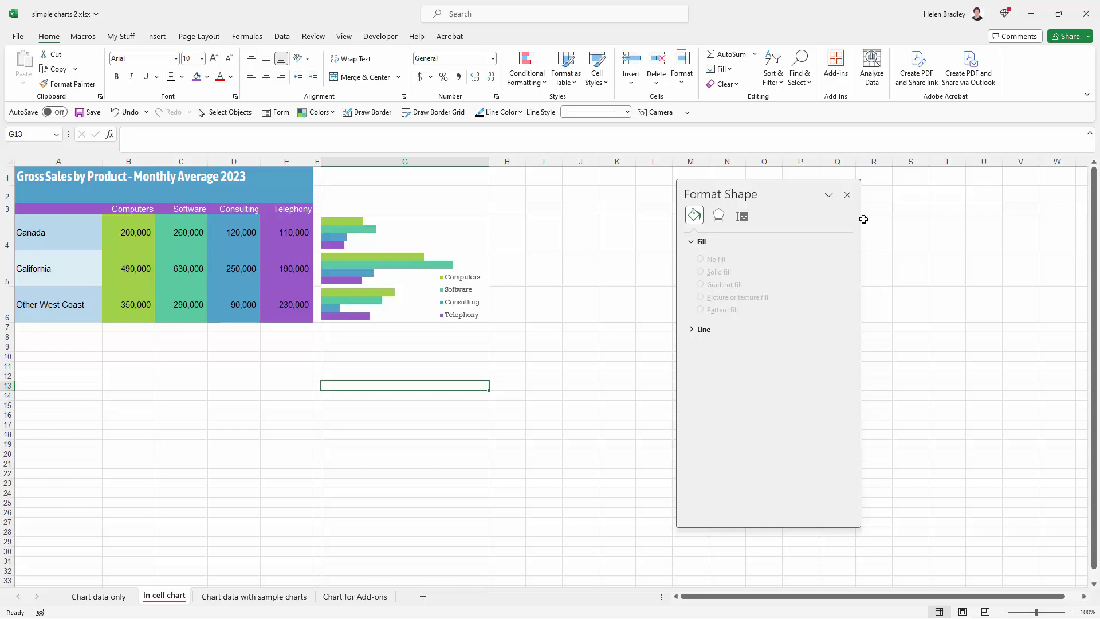
left_click(847, 196)
left_click(565, 437)
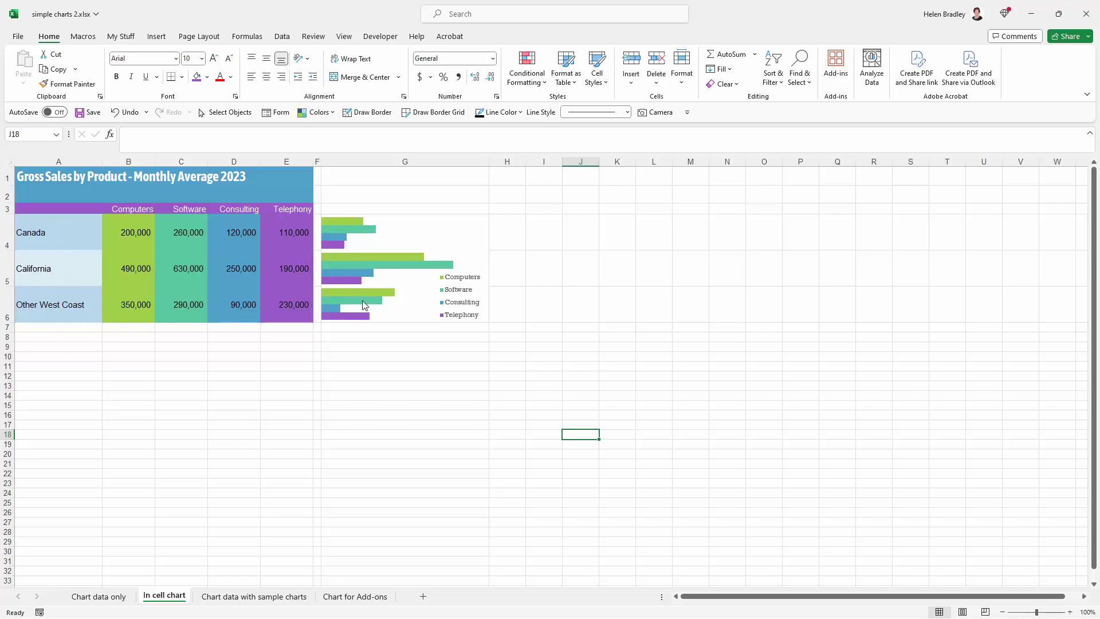
mouse_move(364, 303)
mouse_move(355, 333)
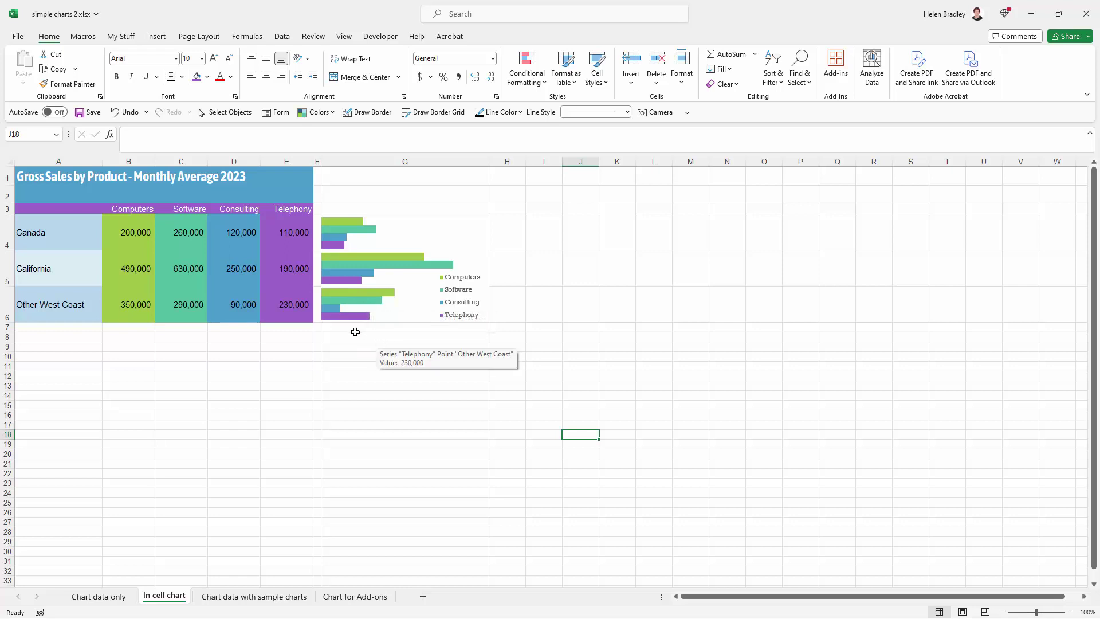